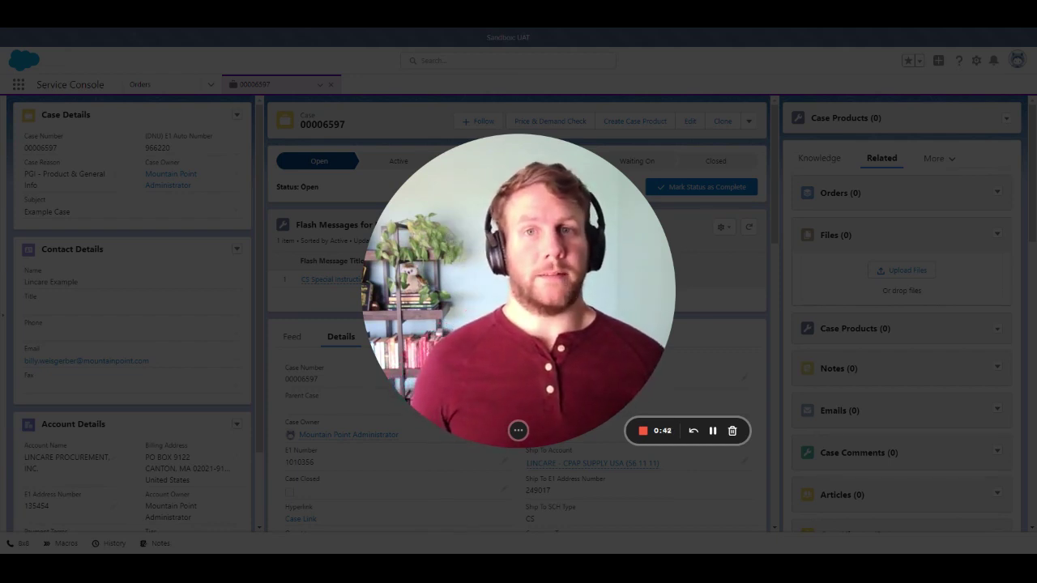
click(519, 430)
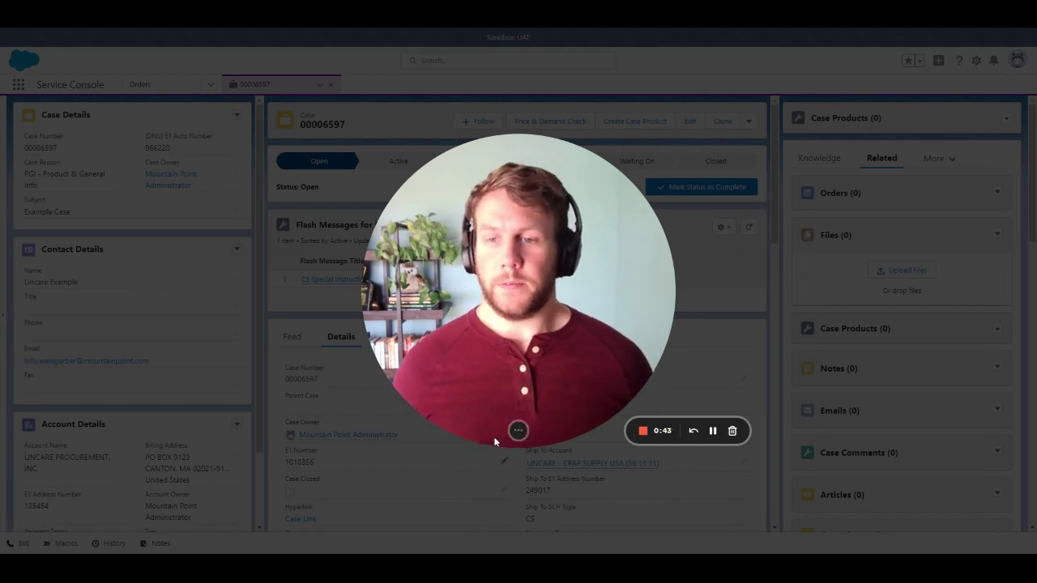
click(508, 430)
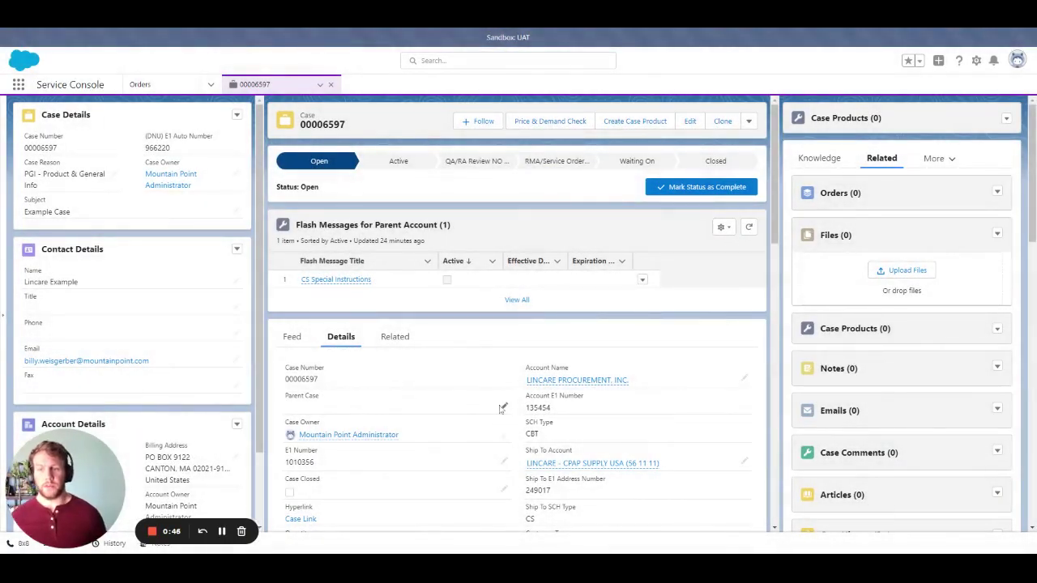
scroll(521, 322, down, 2)
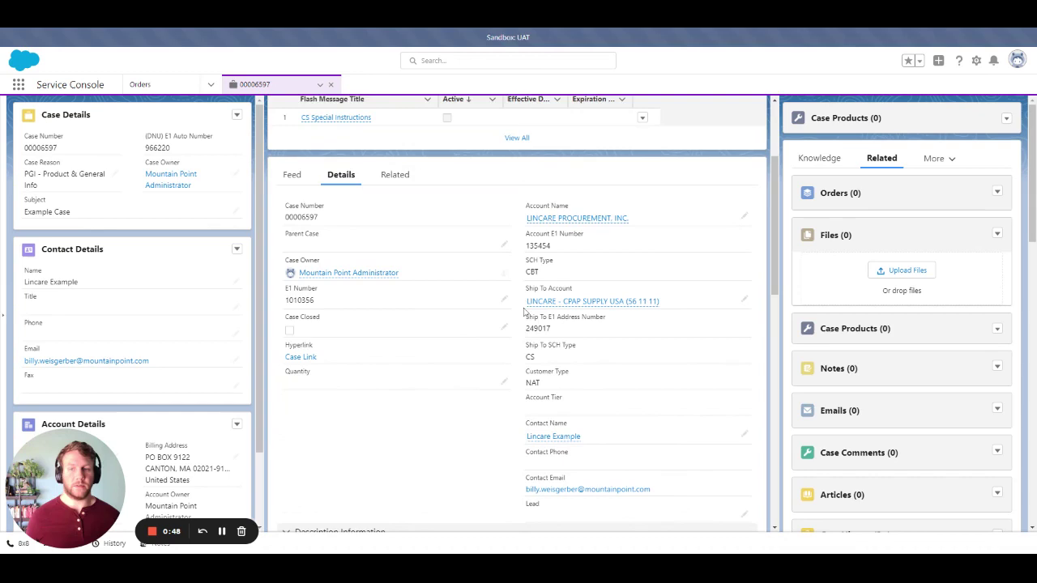
scroll(523, 353, up, 1)
scroll(525, 354, up, 1)
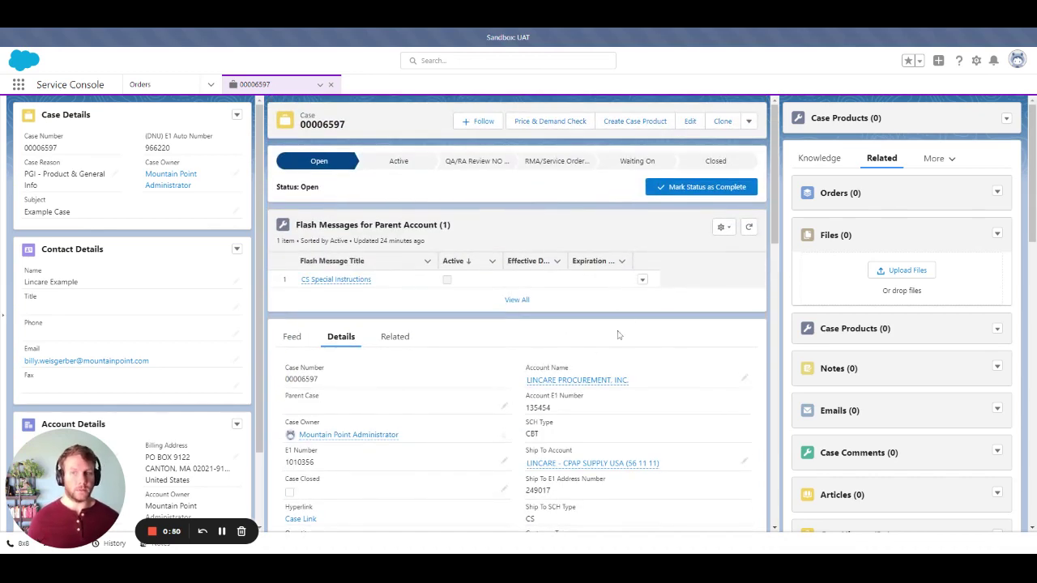
Step: Start the order generator from the case and choose Order as the type to create
click(936, 160)
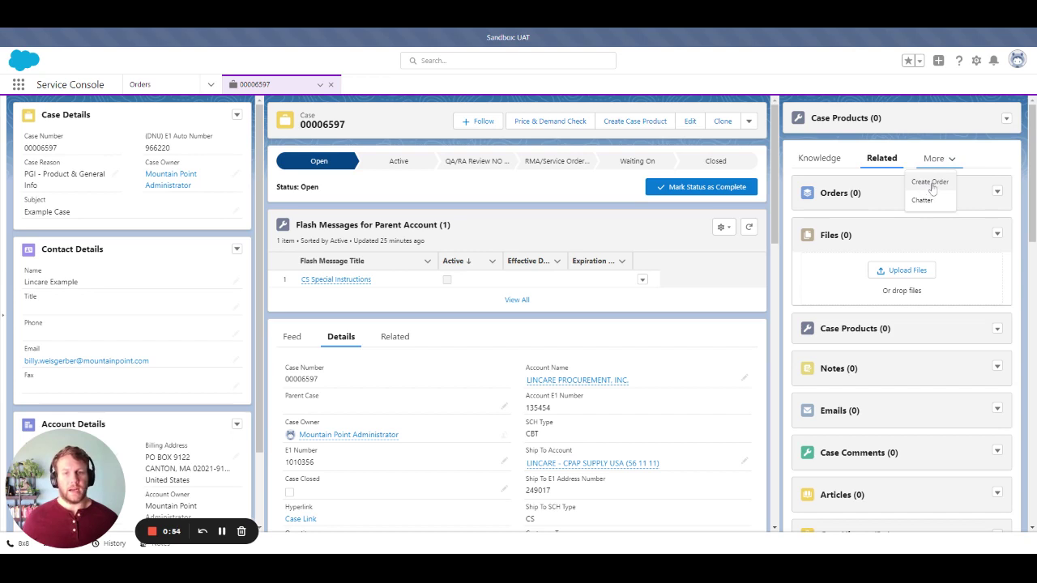
click(931, 183)
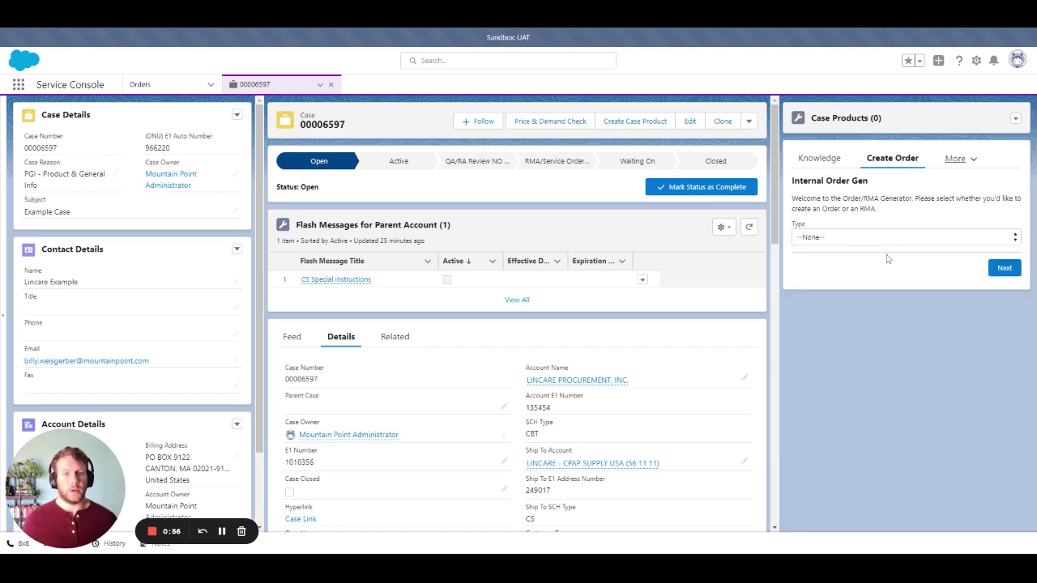
click(867, 239)
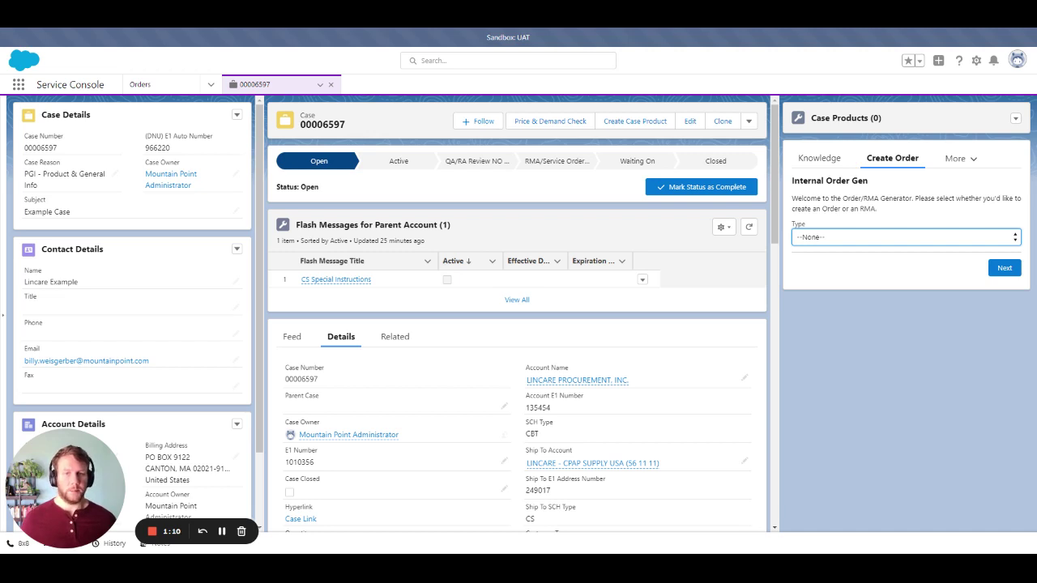
key(Down)
click(996, 270)
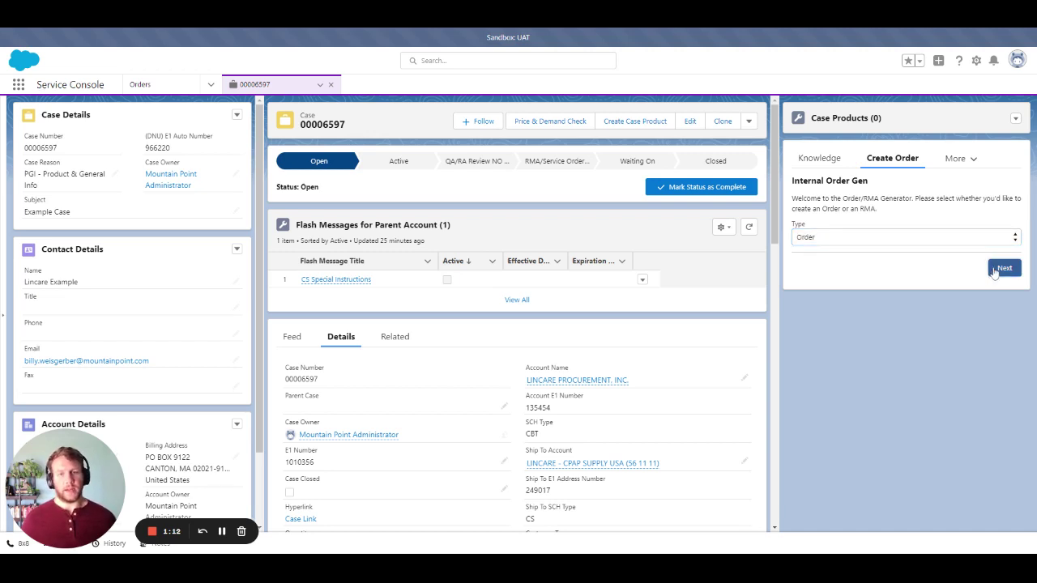
Step: Enter the purchase order number, keep the prefilled account, dates and order type, and continue to the order terms
click(966, 235)
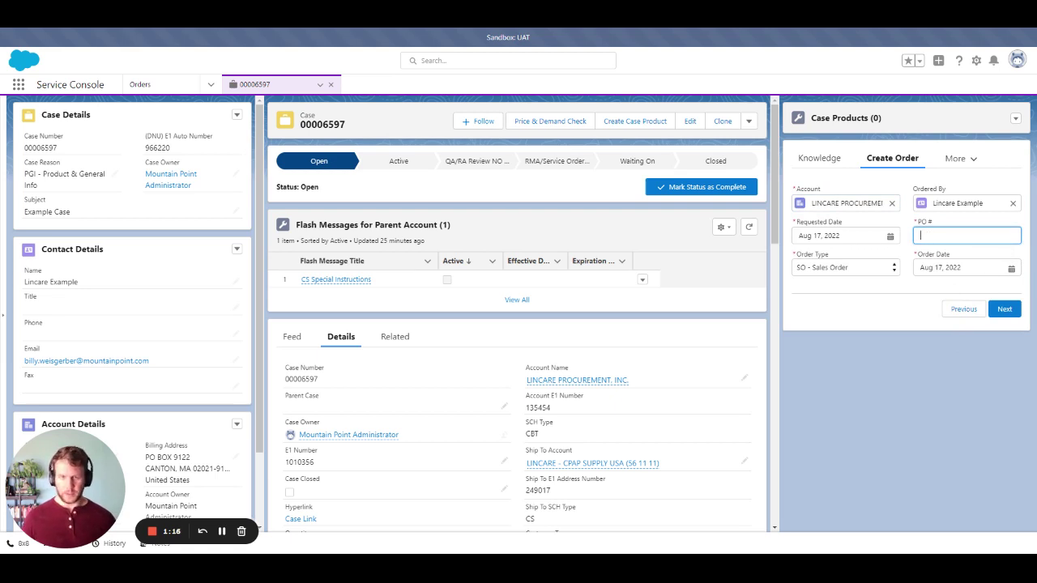
text(demoLin)
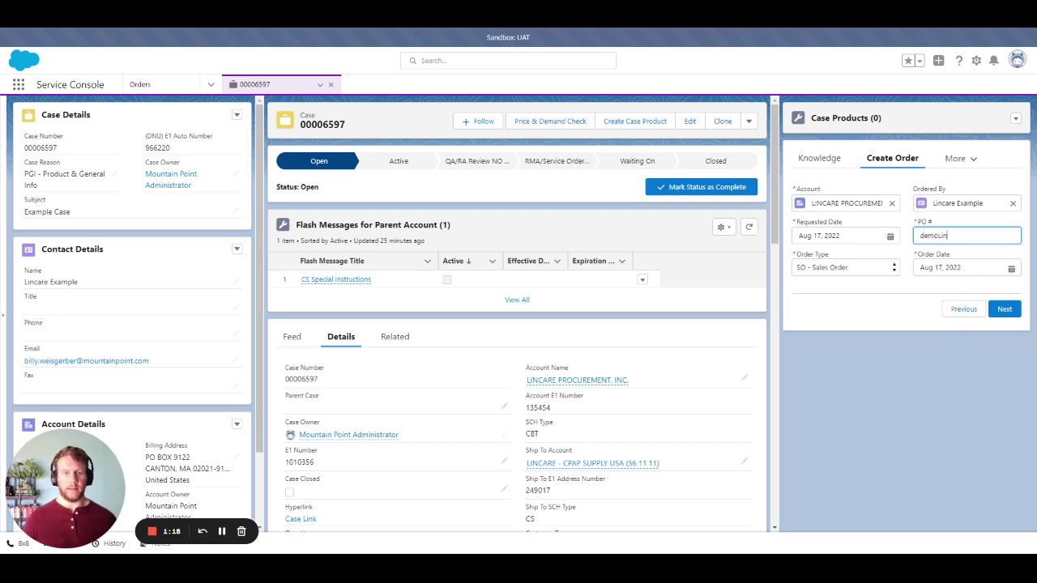
text(123)
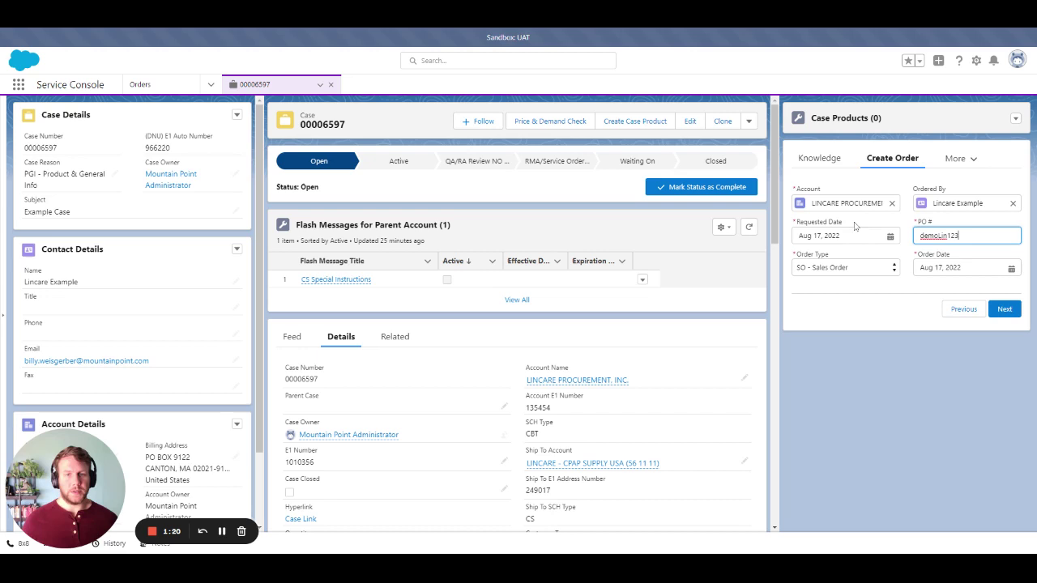
click(1003, 310)
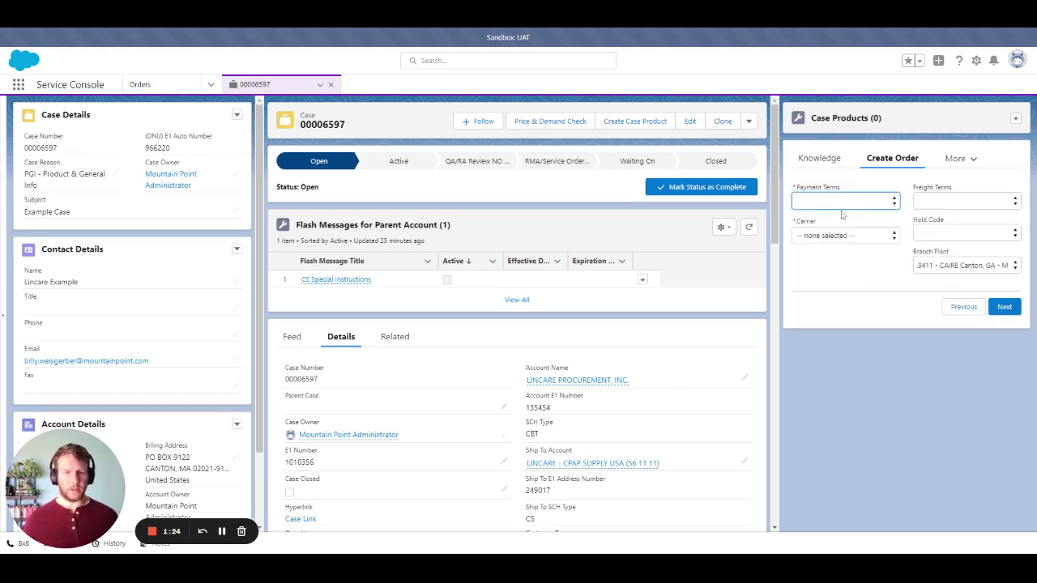
Step: Set payment terms to Net 55, carrier to UPS, mode of transportation to GND - Ground and freight terms to CP1 - CPT INCOTERMS 2010
click(839, 261)
click(841, 236)
click(834, 260)
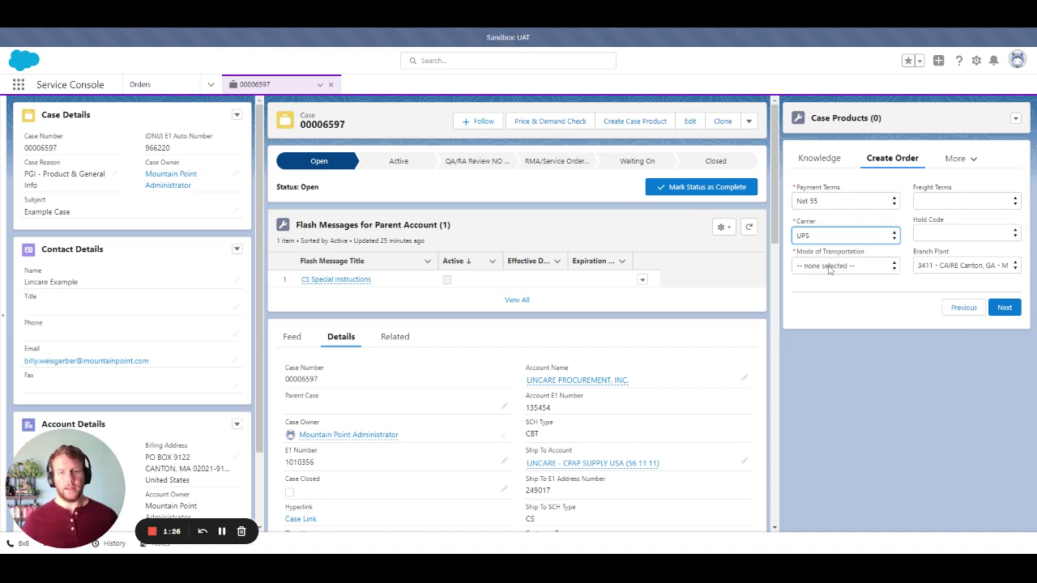
click(829, 280)
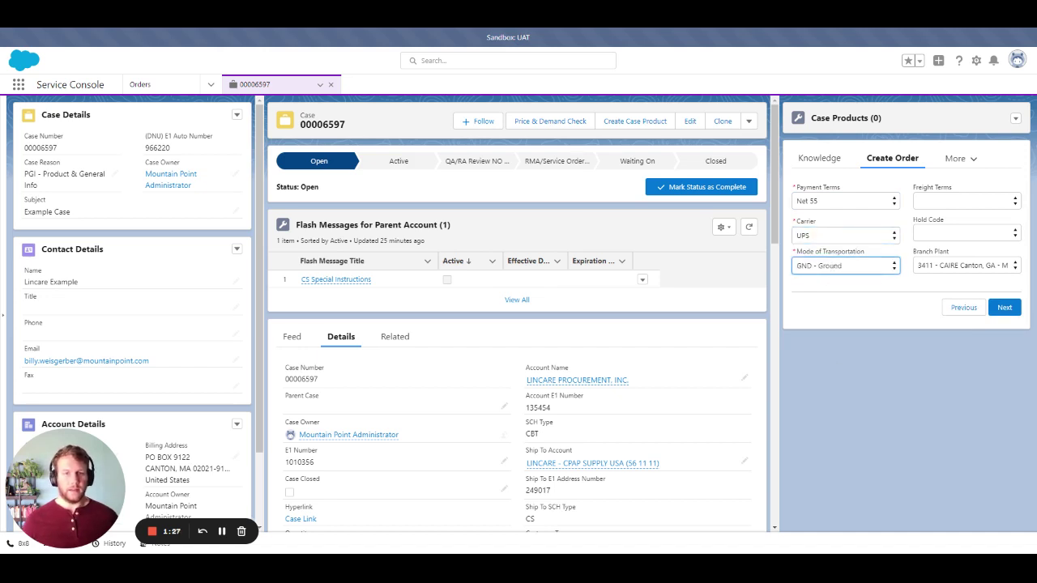
click(938, 204)
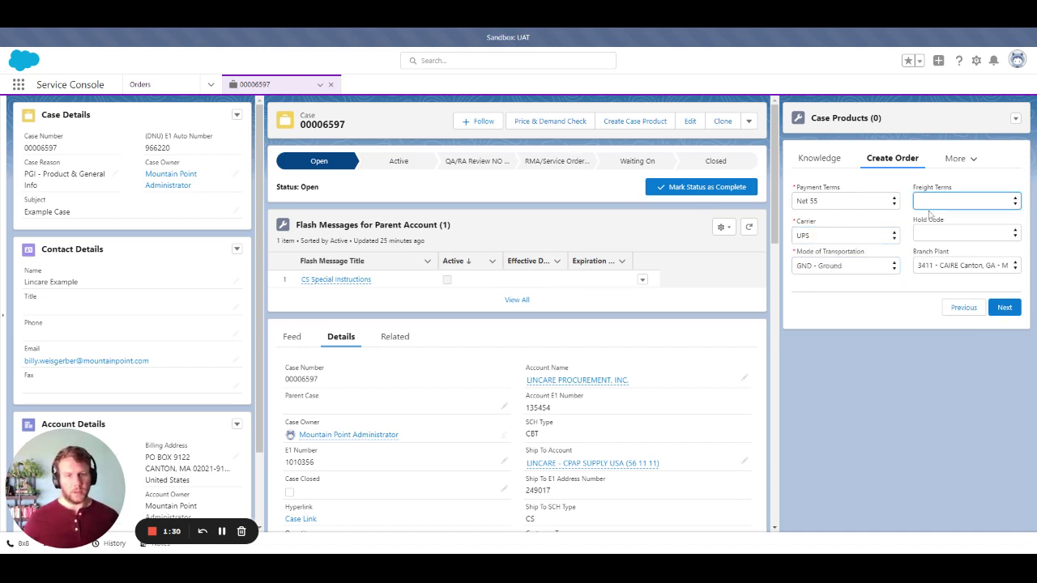
click(910, 290)
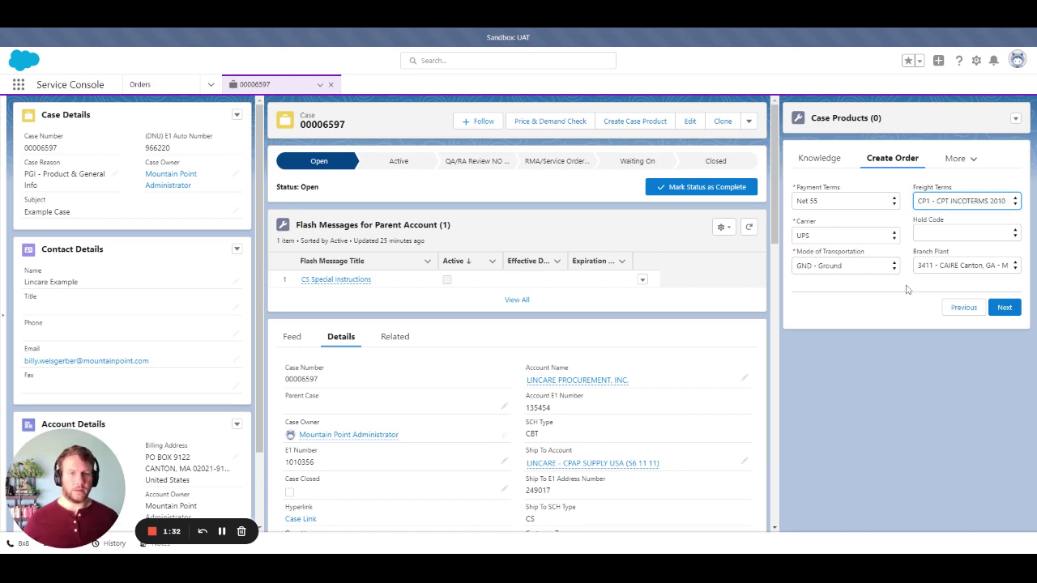
Step: Accept the prefilled ship-to site and contact, and finish creating the order
click(1005, 308)
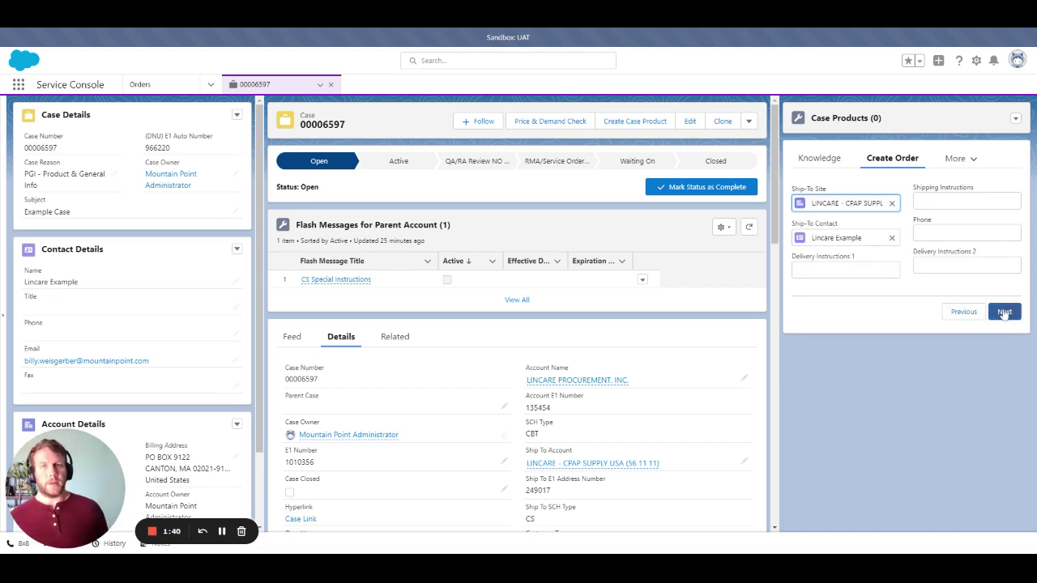
click(1004, 311)
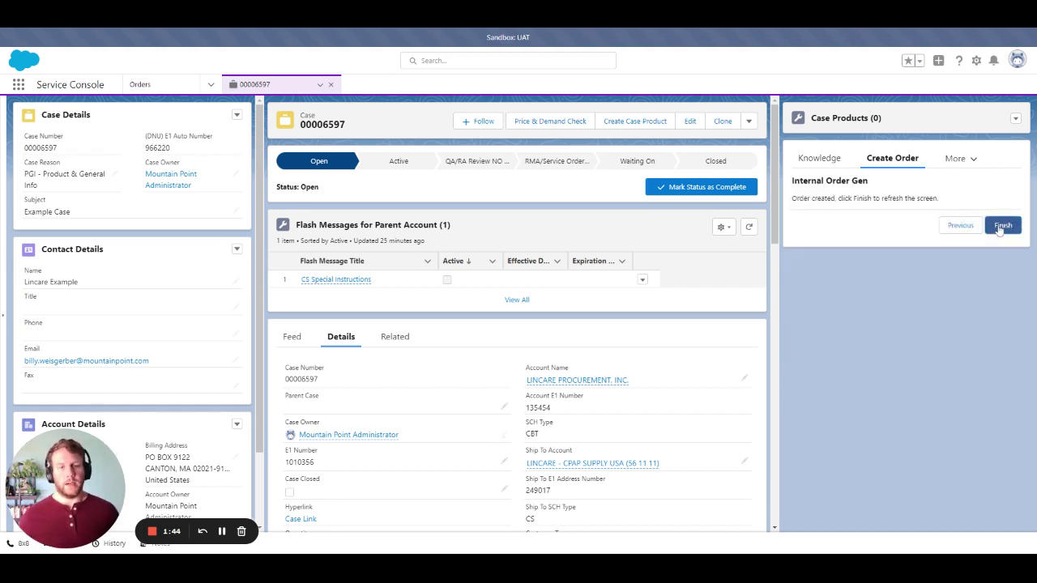
click(1003, 227)
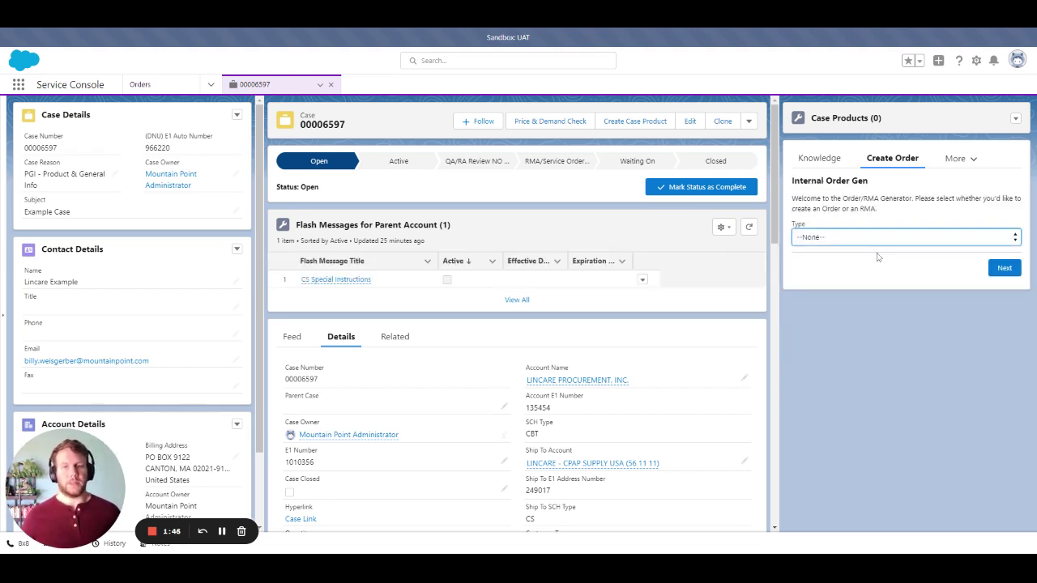
Step: Open the newly created order from the case's related records and bring up its line editor
click(955, 159)
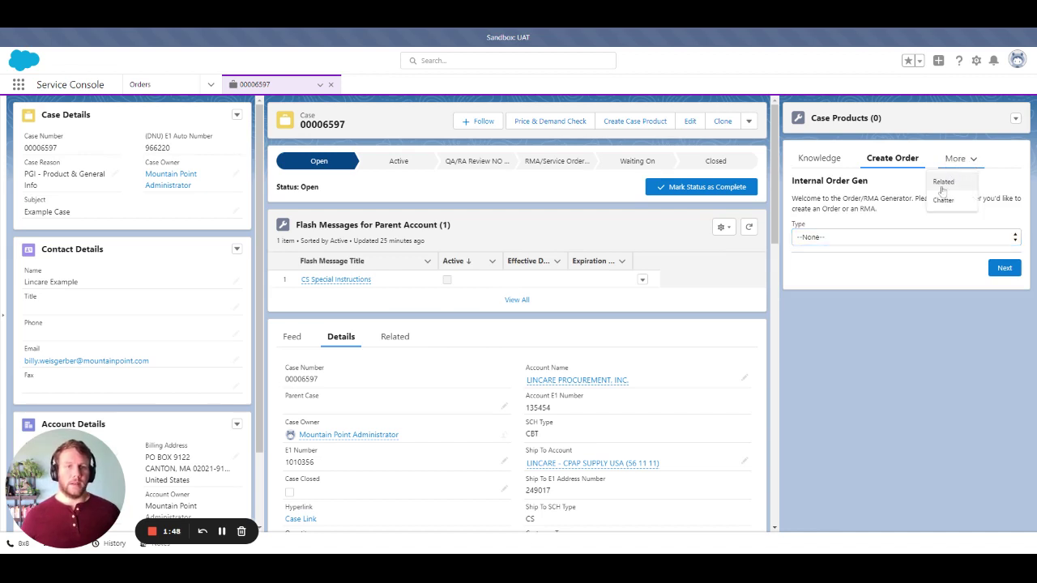
click(943, 183)
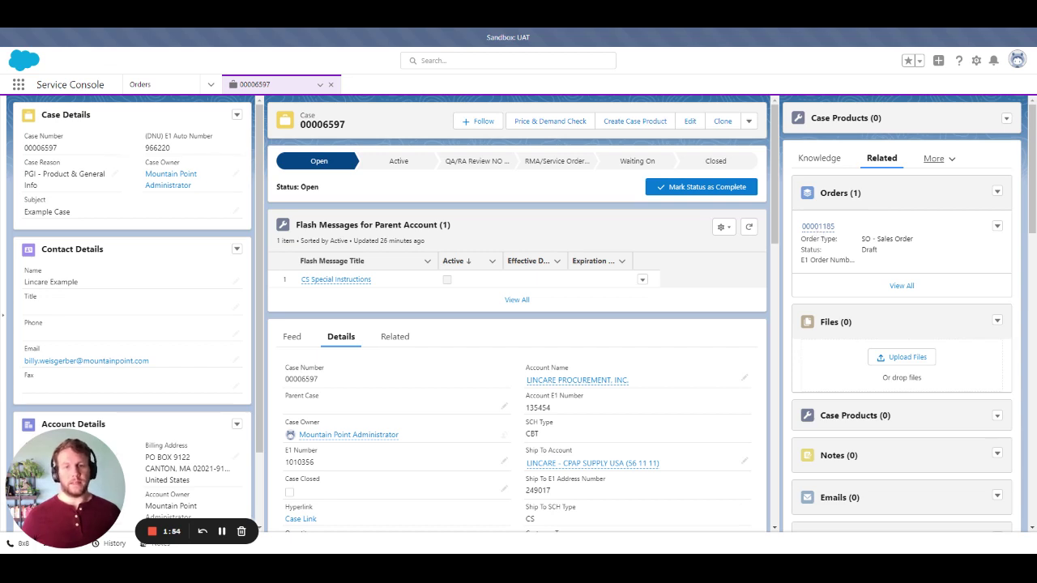
click(818, 227)
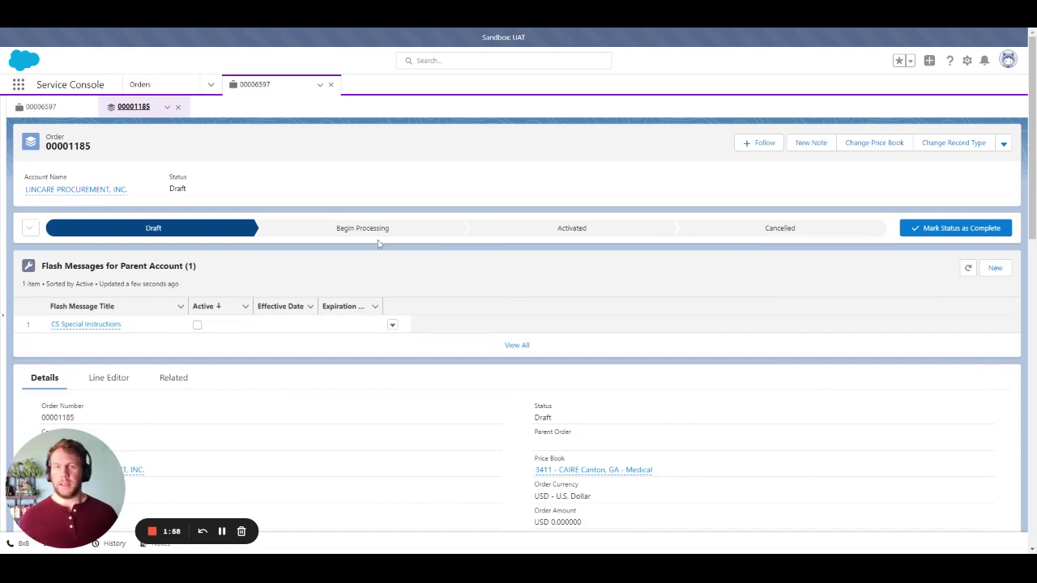
scroll(357, 256, down, 2)
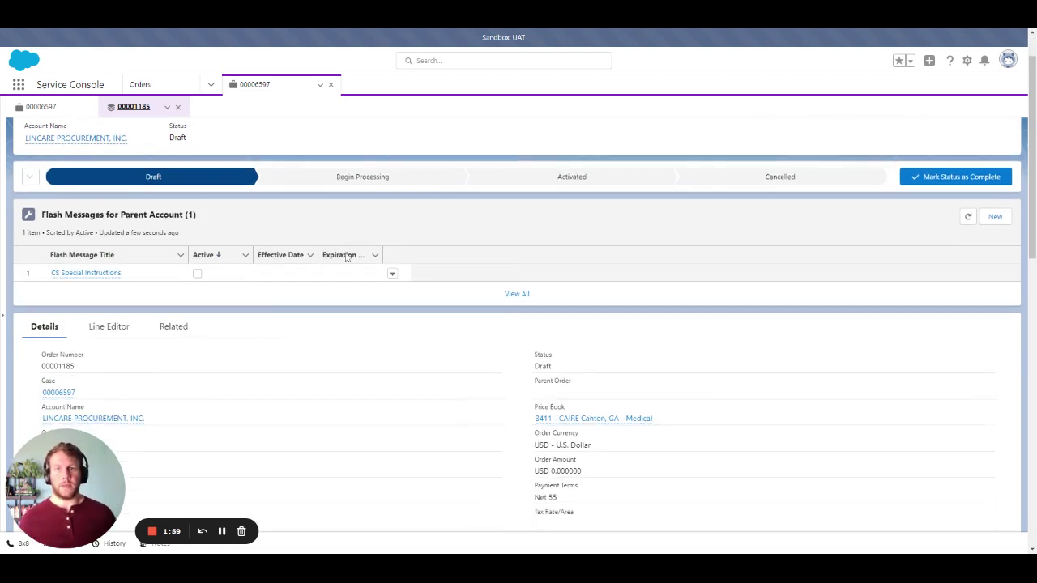
click(120, 272)
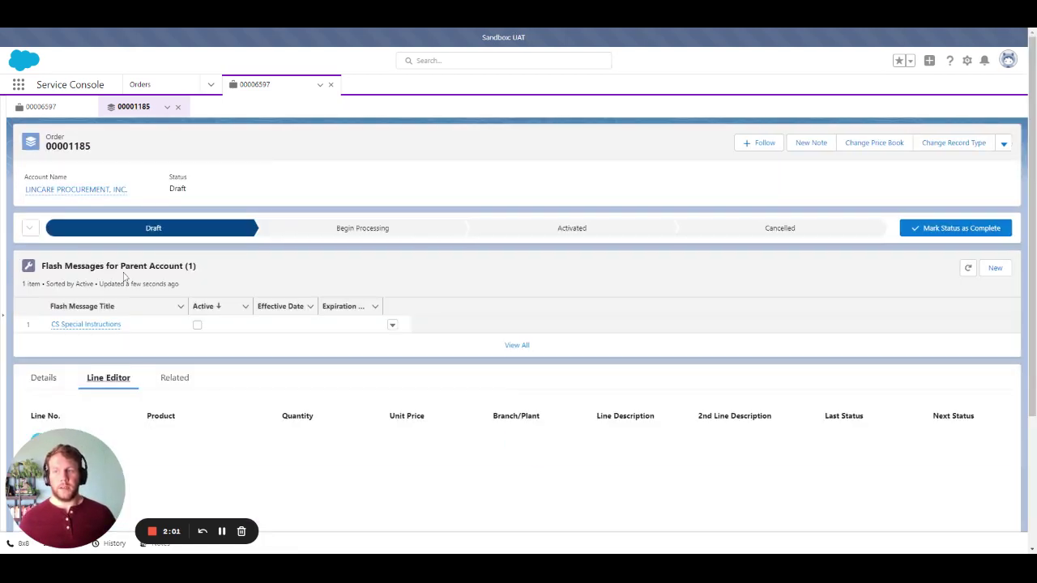
Step: Add the first order line for product 5052-SEQ with a quantity of 10
click(38, 334)
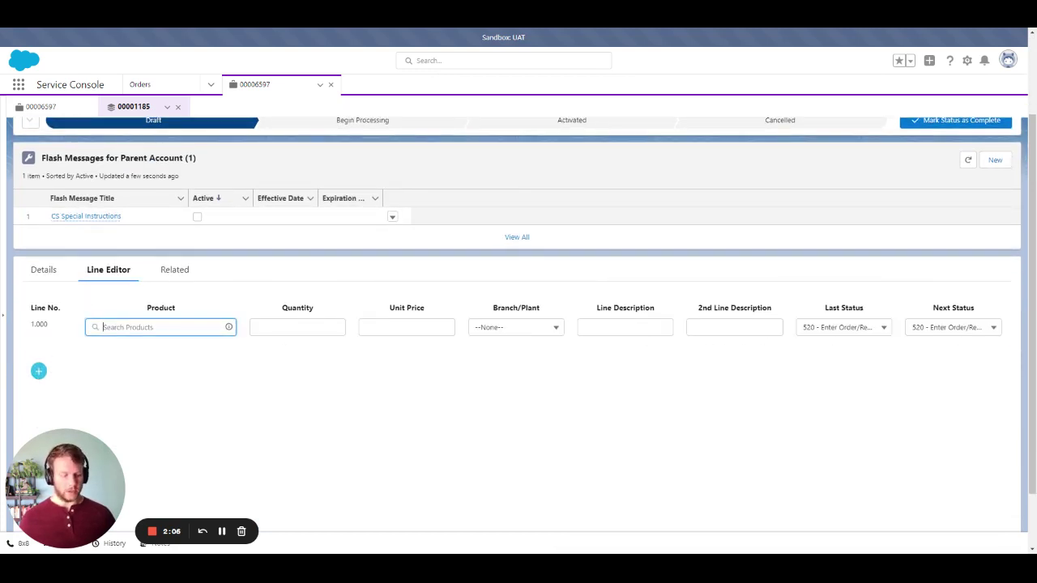
text(505)
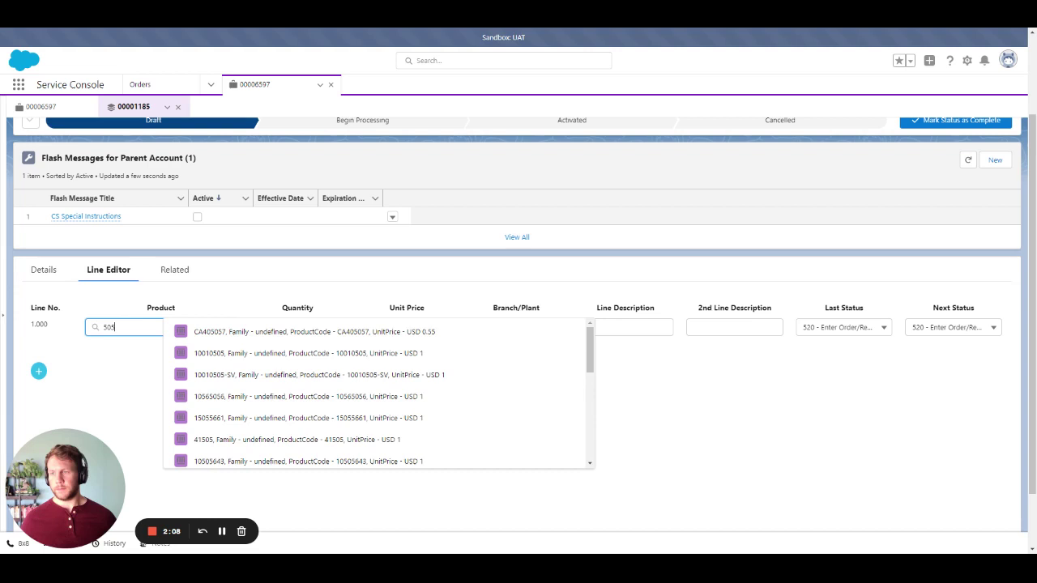
text(2-)
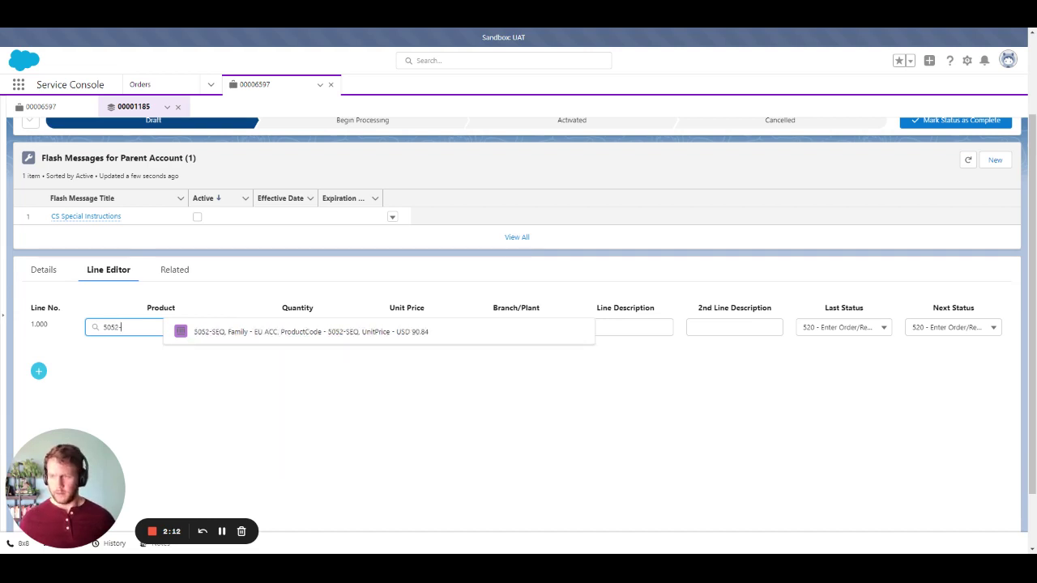
click(209, 332)
click(283, 327)
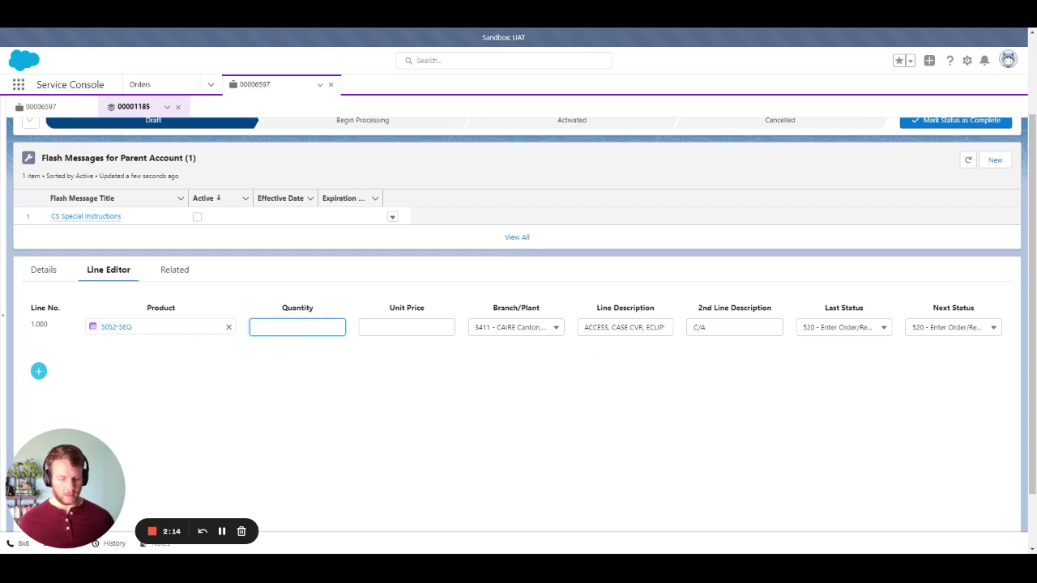
text(10)
Step: Add a second order line for product 5022-SEQ with a quantity of 5
click(39, 371)
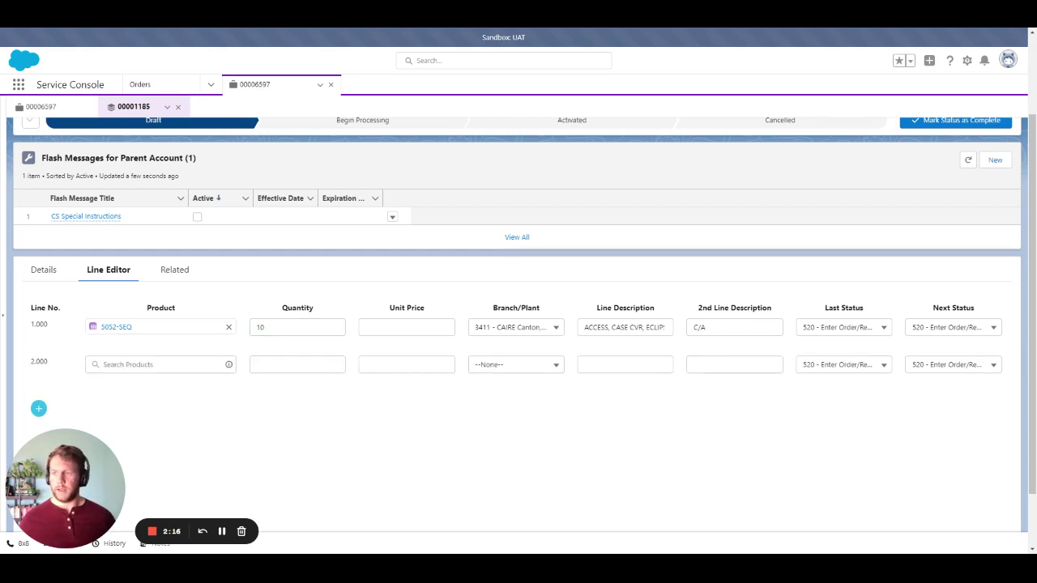
text(5022)
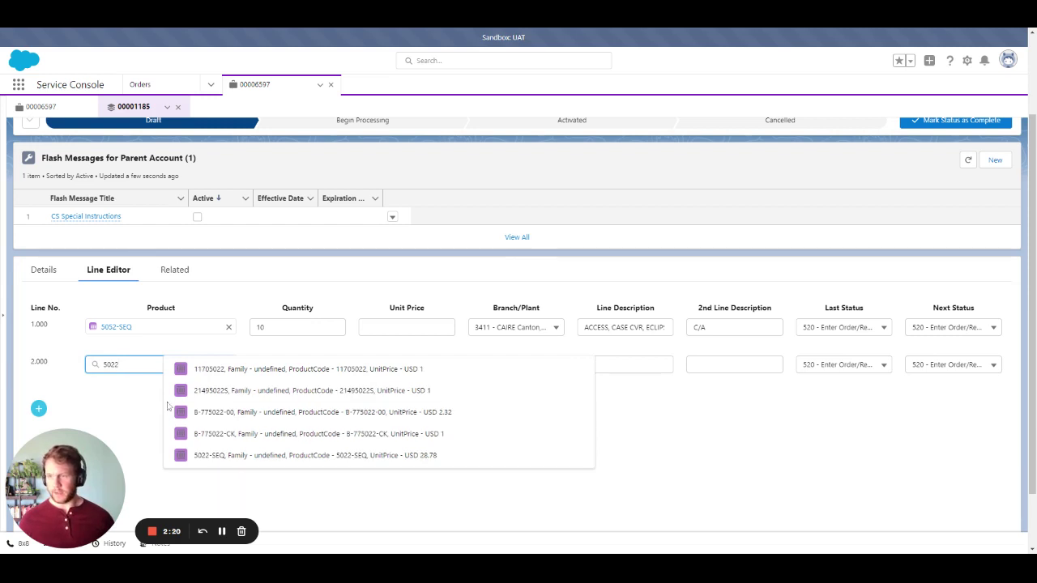
click(243, 455)
click(282, 366)
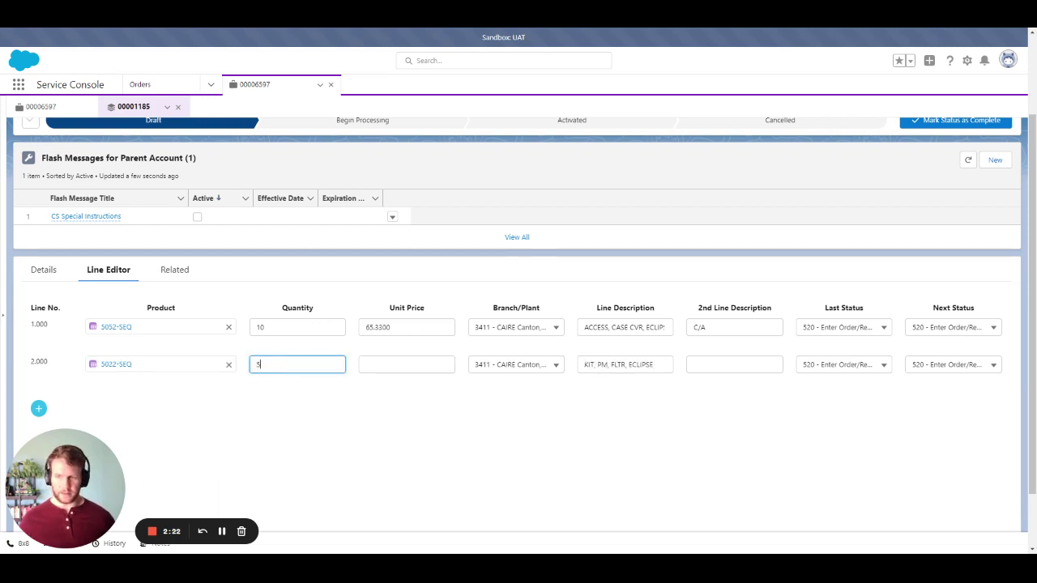
text(5)
Step: Add a third order line for product 15062925 with a quantity of 7
click(39, 409)
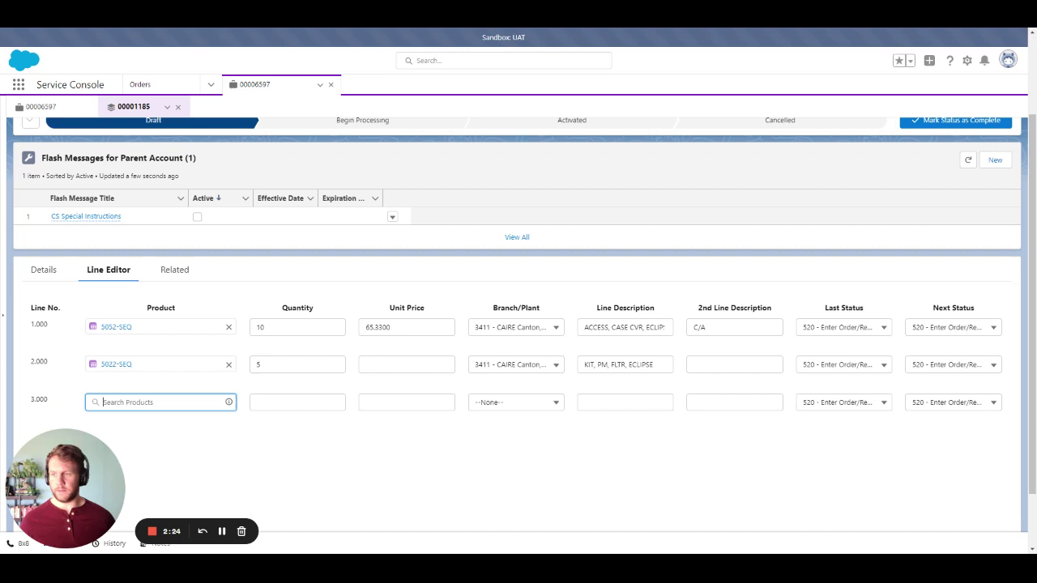
text(150)
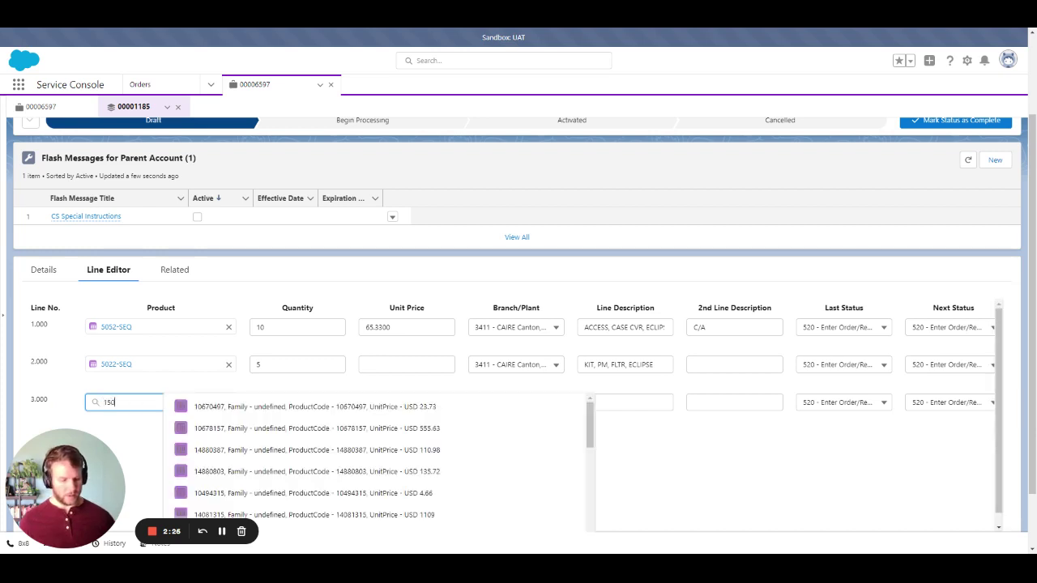
text(62925)
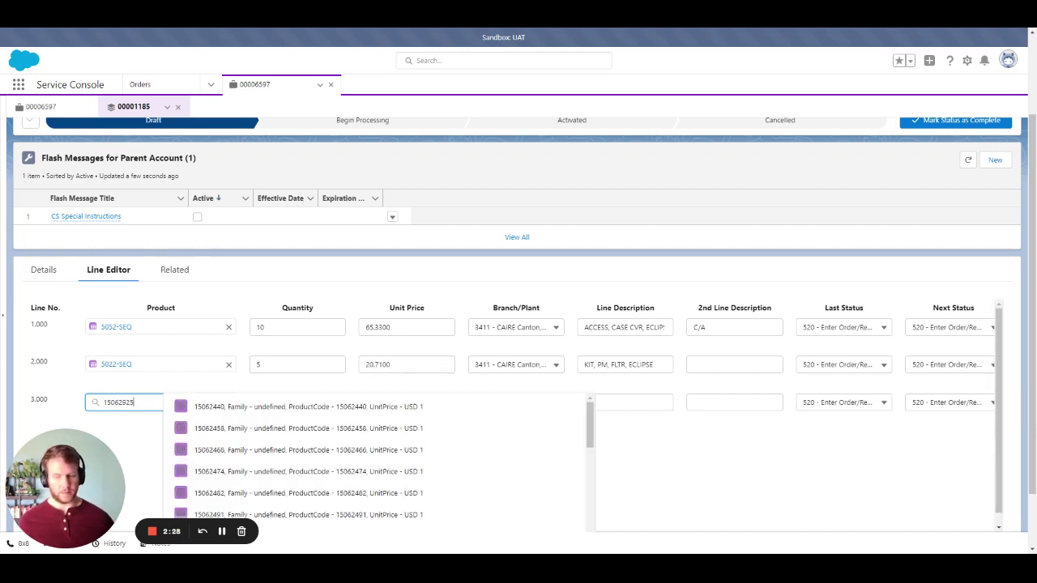
click(233, 408)
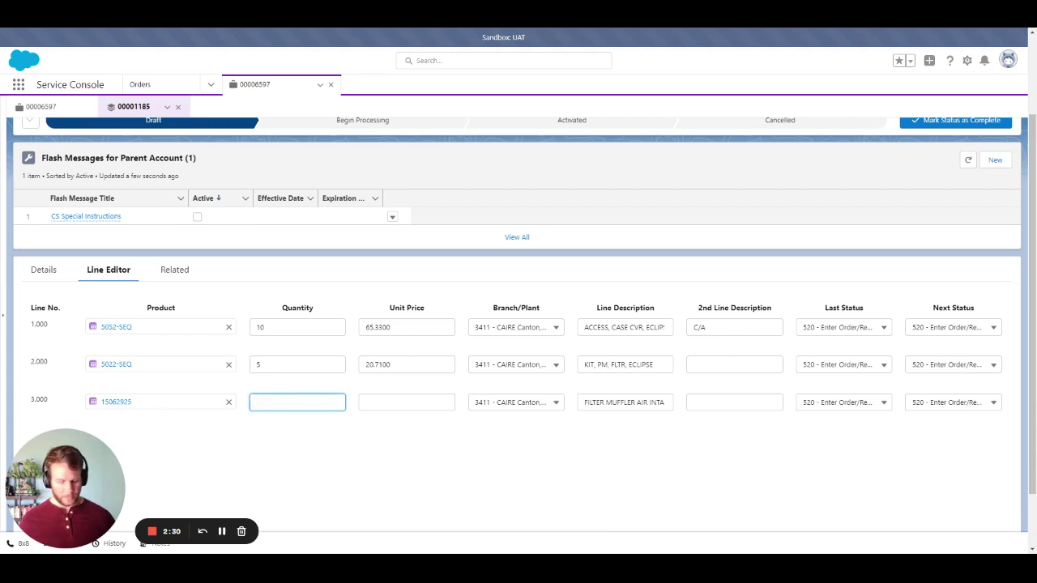
scroll(138, 360, down, 2)
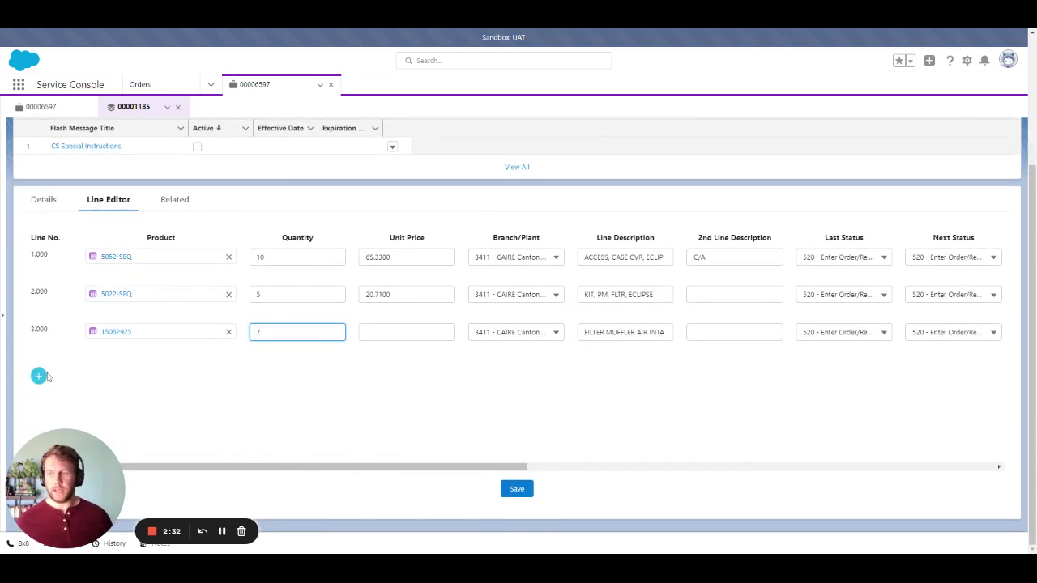
Step: Add a fourth order line for product FI002-1 with a quantity of 9
click(45, 379)
click(146, 369)
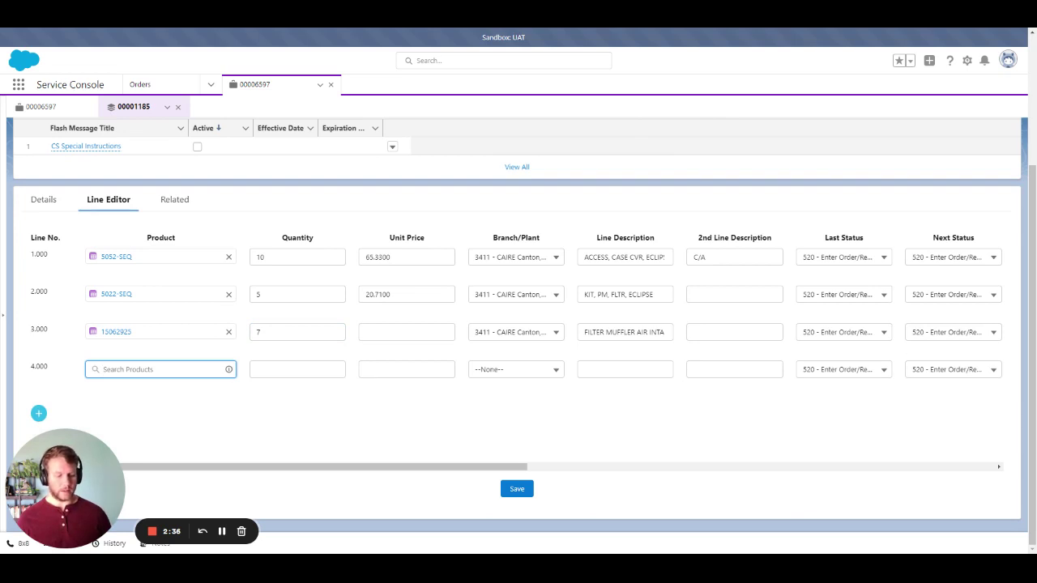
text(F)
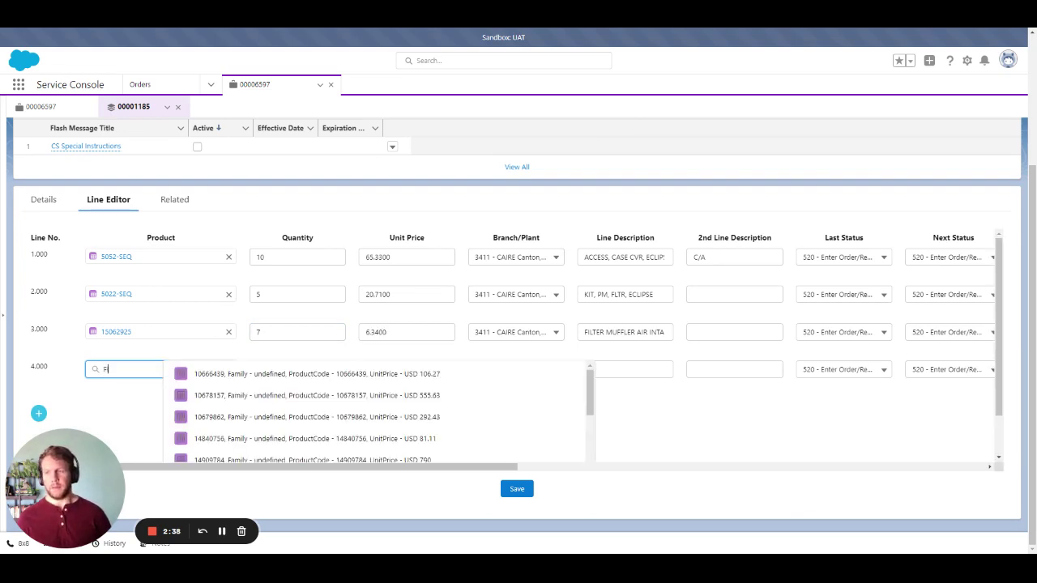
text(i002-)
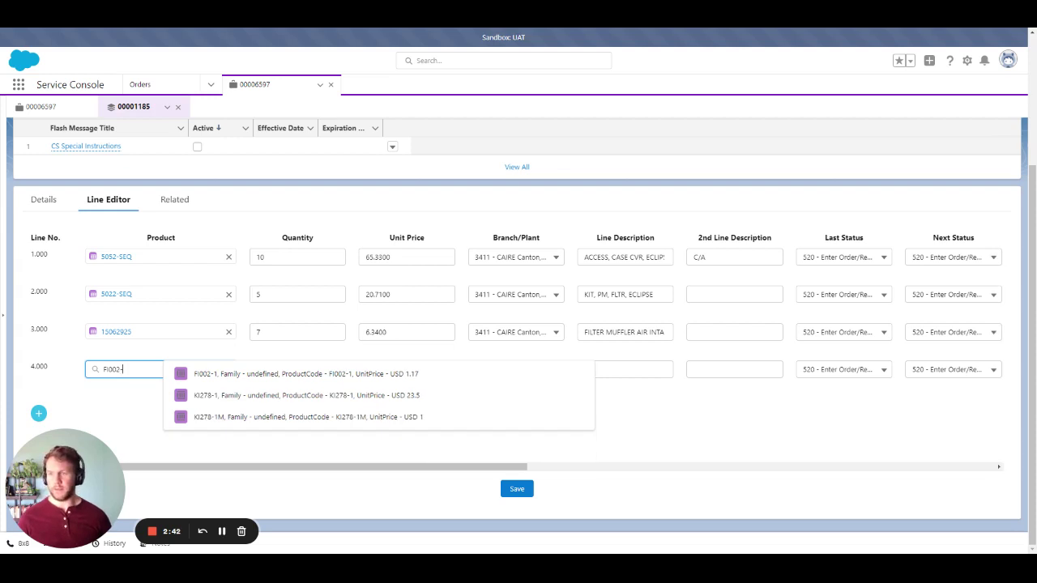
click(261, 375)
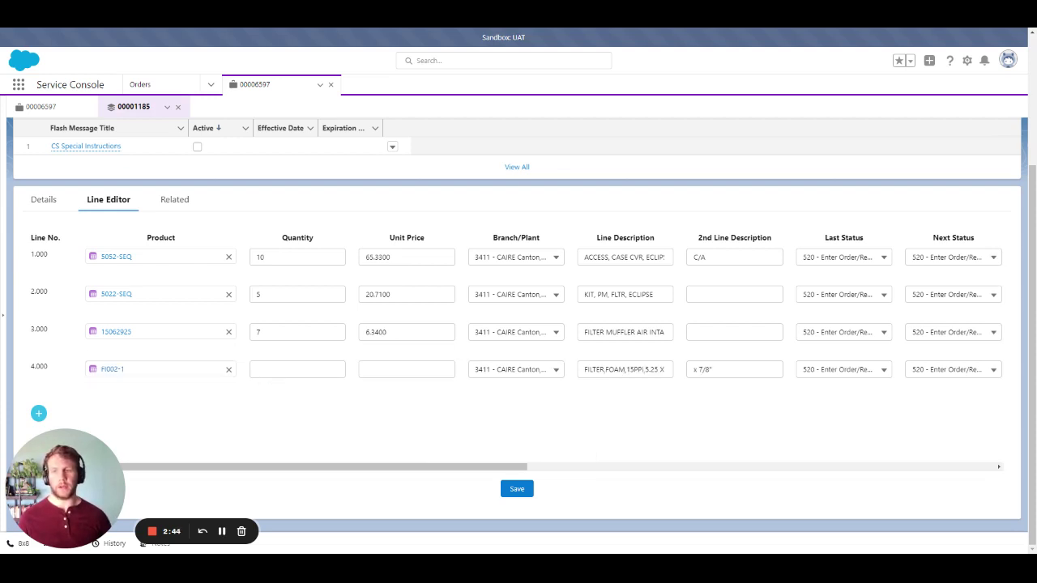
click(298, 369)
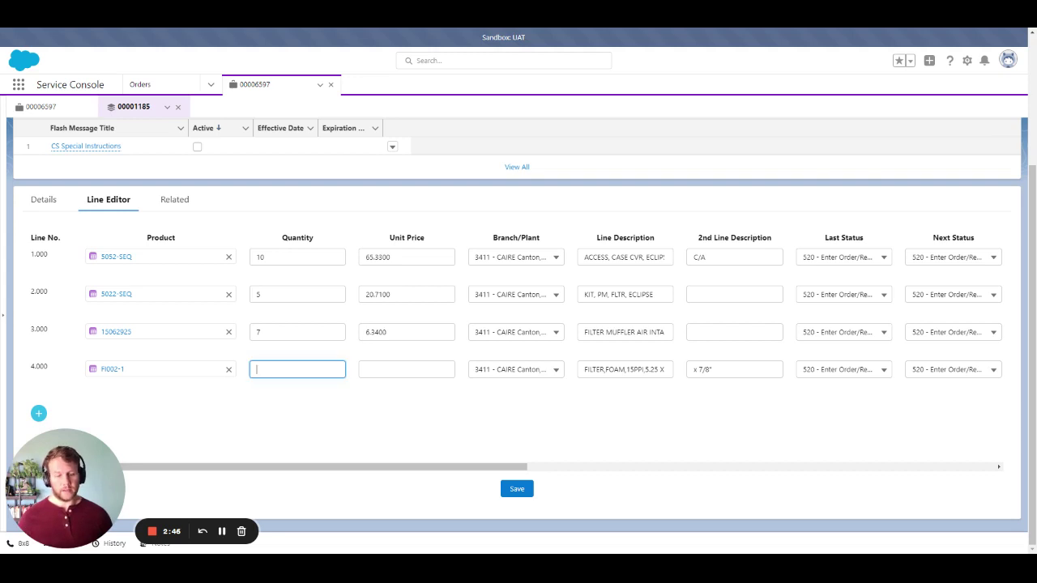
text(9)
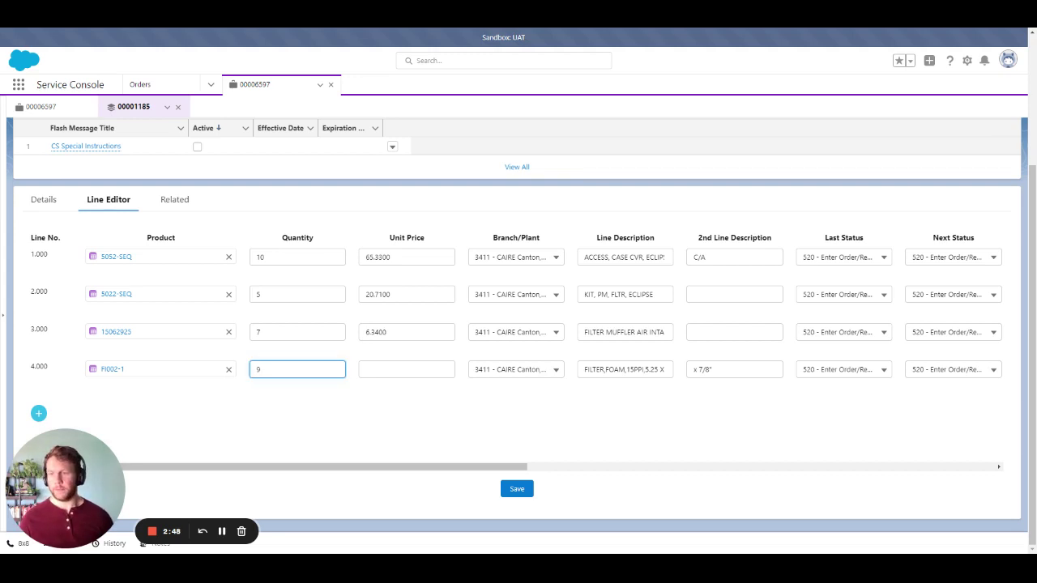
key(Tab)
key(Tab)
Step: Set the first line's scheduled pick date and promised ship date to Aug 31, 2022
scroll(572, 419, right, 3)
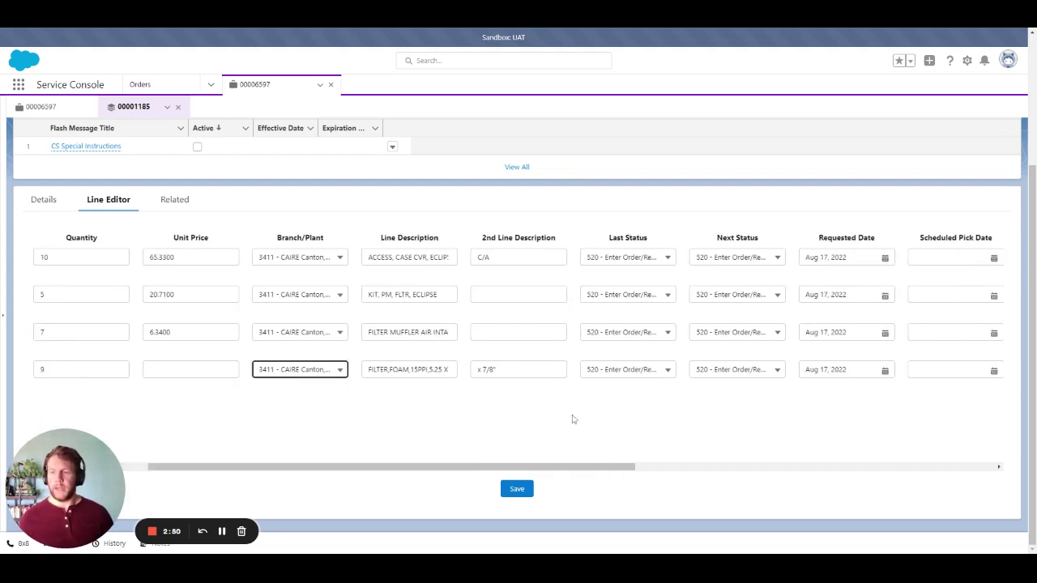
scroll(572, 419, right, 3)
click(736, 257)
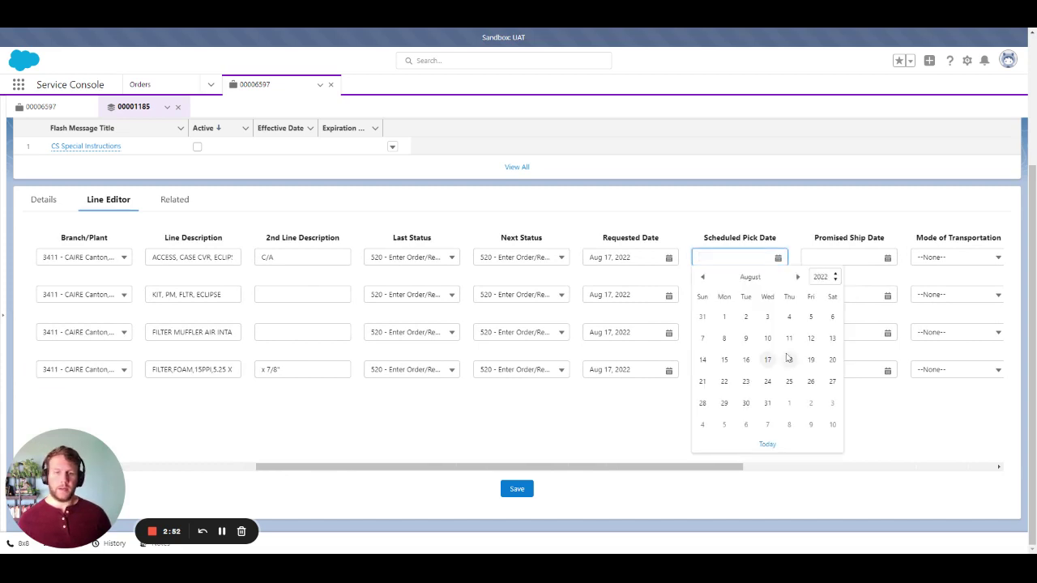
click(768, 403)
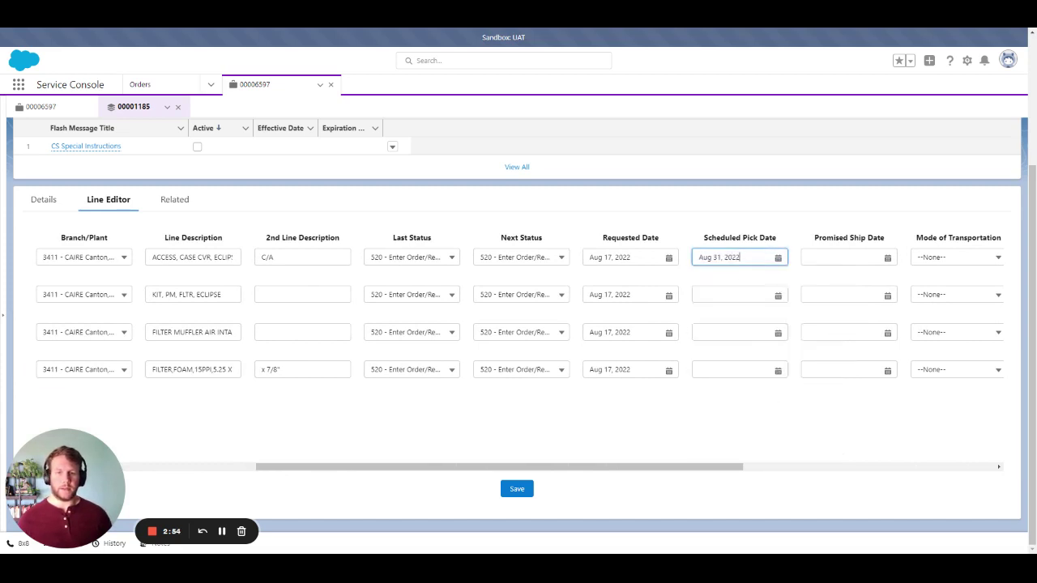
click(729, 258)
drag(699, 258, 739, 258)
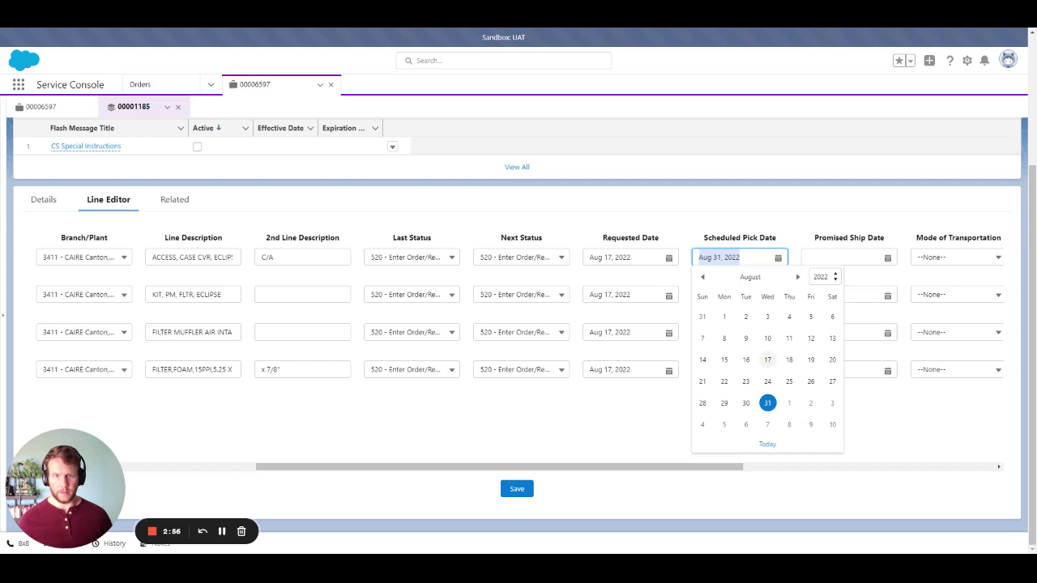
key(ctrl+c)
key(Tab)
key(ctrl+v)
Step: Enter Aug 31, 2022 as scheduled pick date and promised ship date on the remaining three lines, and save the order products
click(762, 295)
key(ctrl+v)
key(Tab)
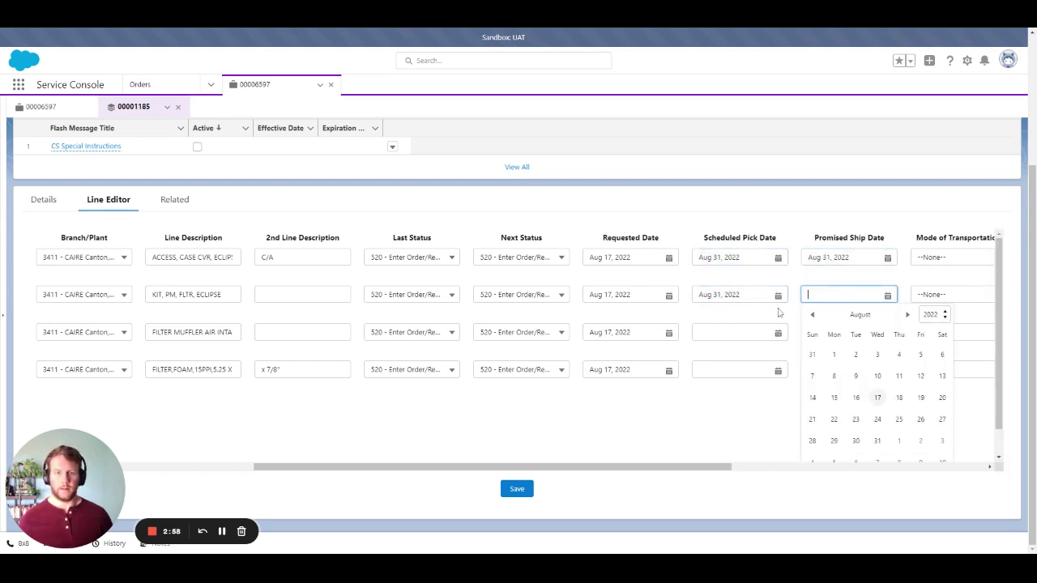
key(ctrl+v)
click(738, 332)
key(ctrl+v)
key(Tab)
key(ctrl+v)
click(731, 369)
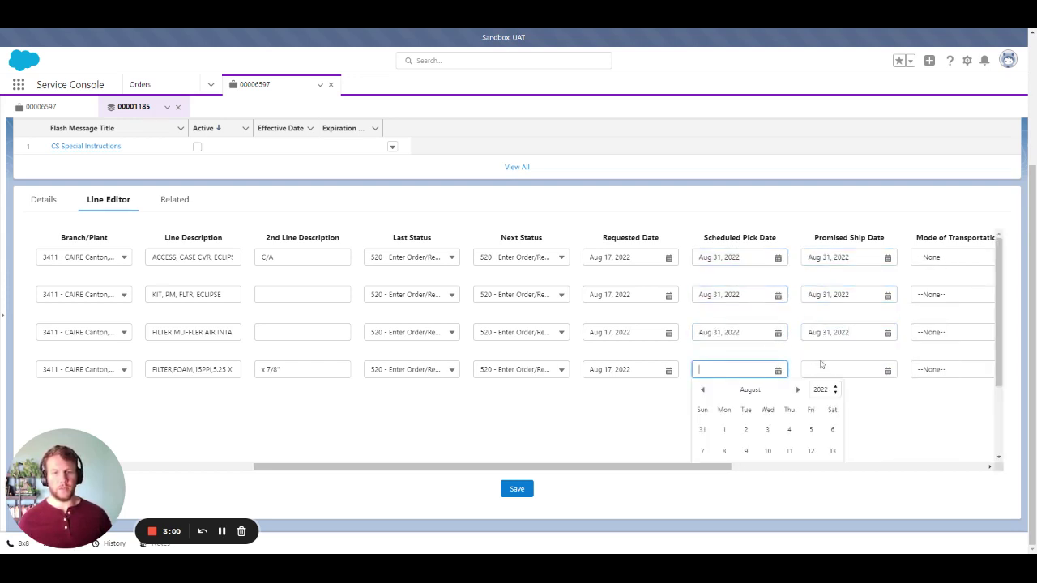
key(ctrl+v)
key(Tab)
key(ctrl+v)
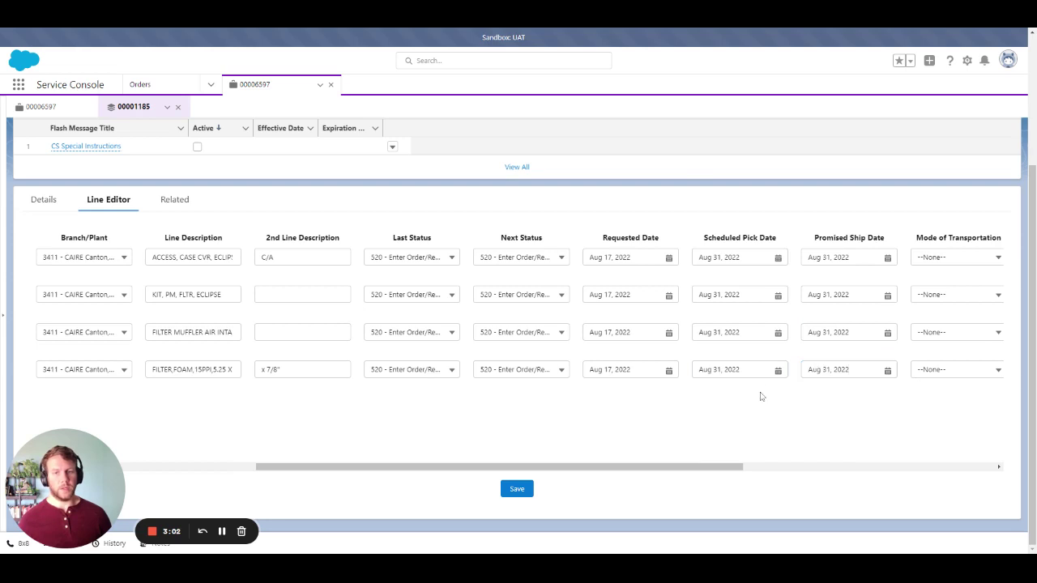
click(514, 492)
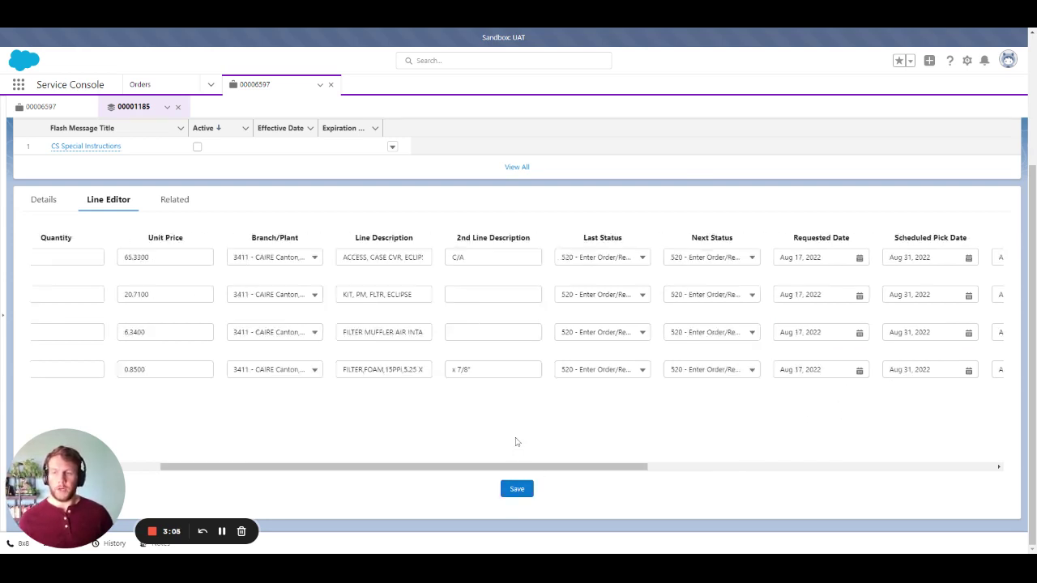
click(518, 489)
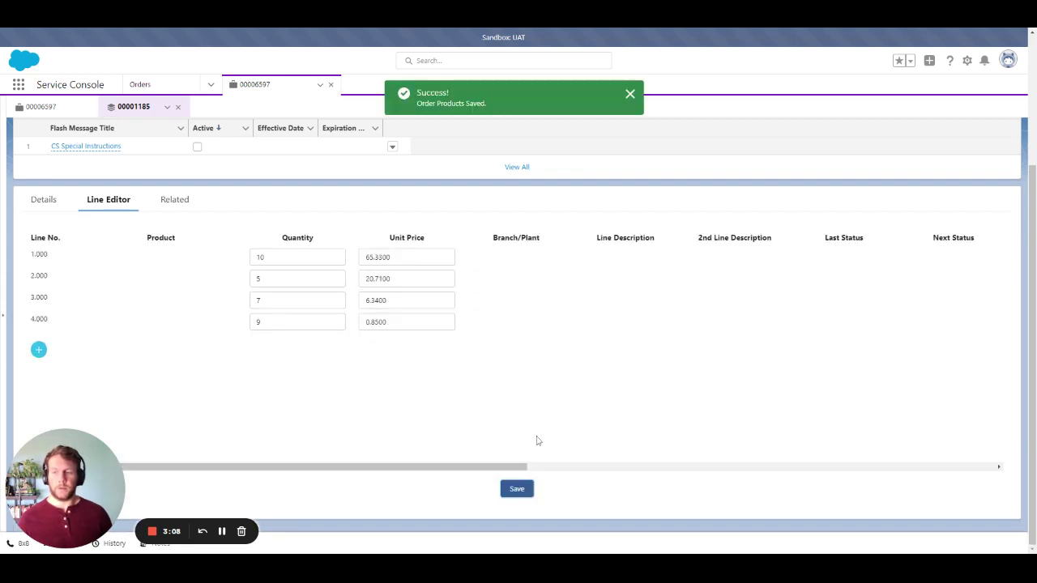
Step: Check the order lines with the ERP and review the supply and demand details for item FI002-1
scroll(478, 419, right, 10)
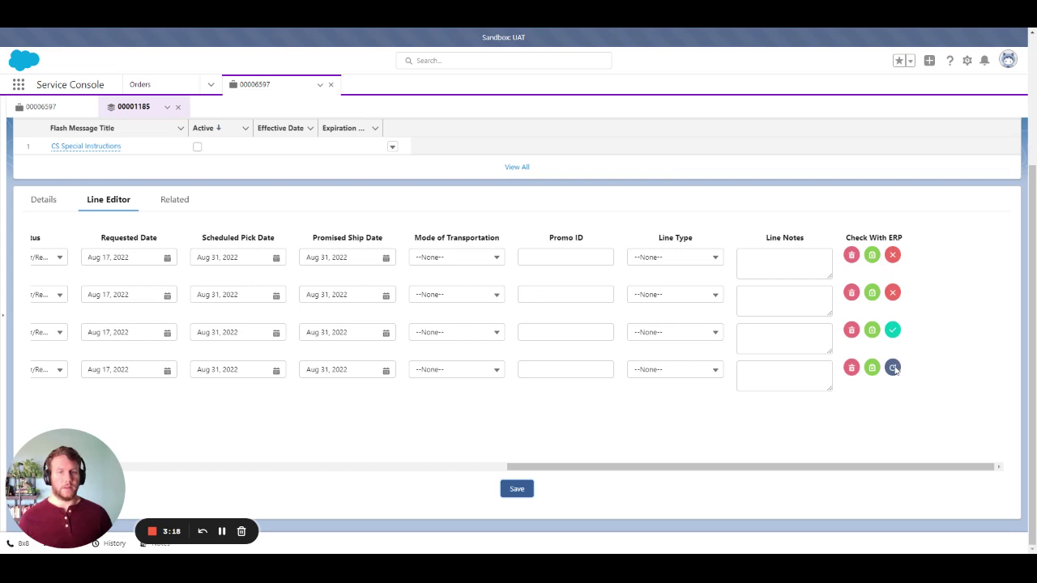
click(894, 368)
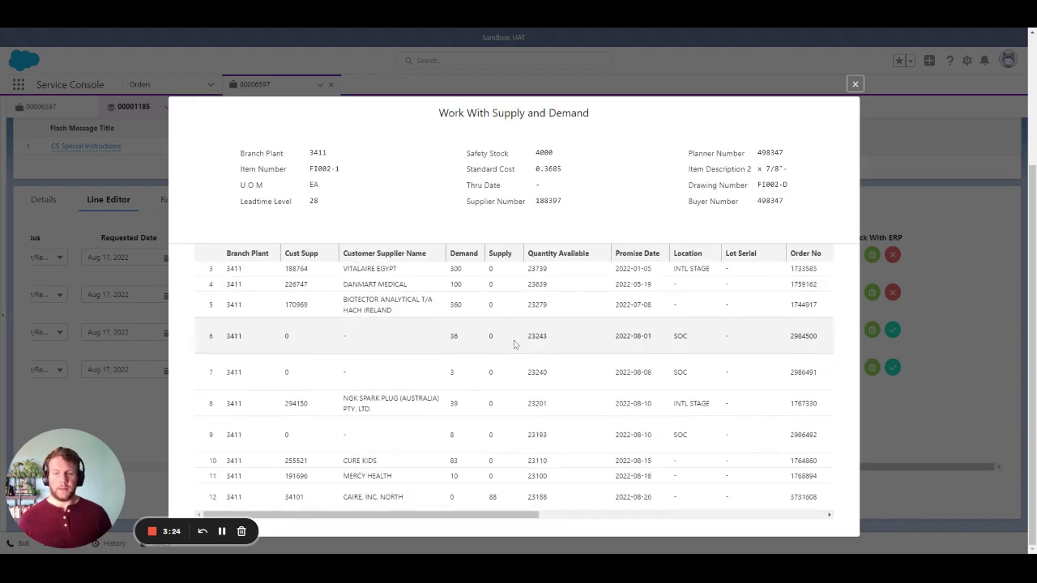
scroll(514, 344, down, 2)
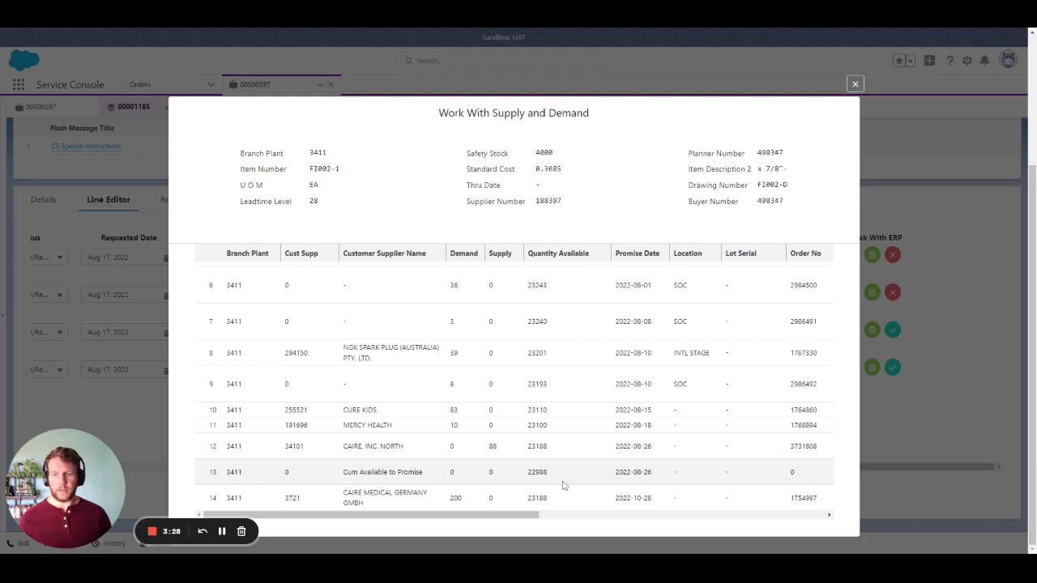
click(855, 84)
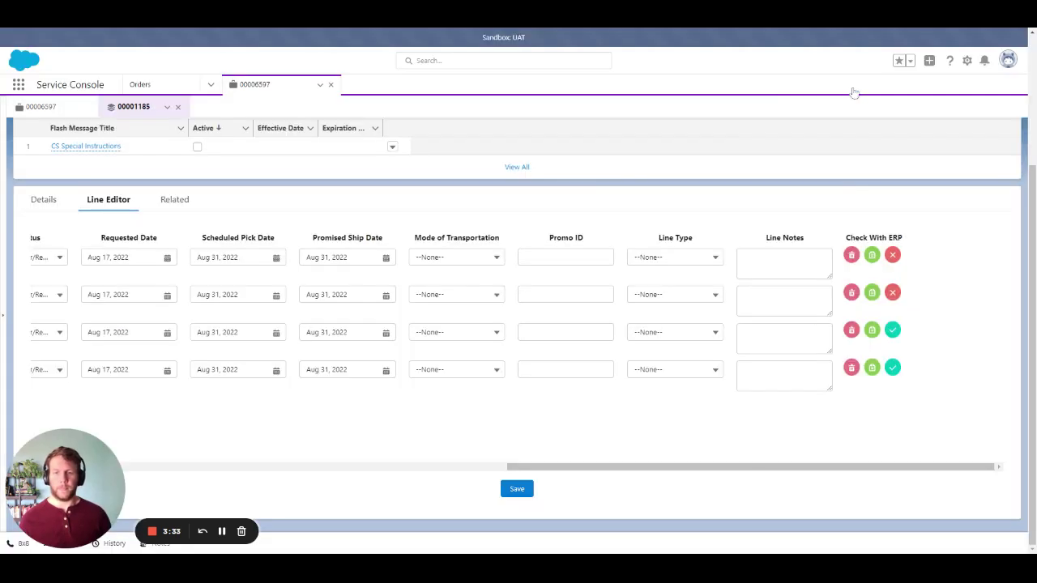
Step: Examine the supply and demand details for item 5022-SEQ on the second line, including its available quantities
click(892, 292)
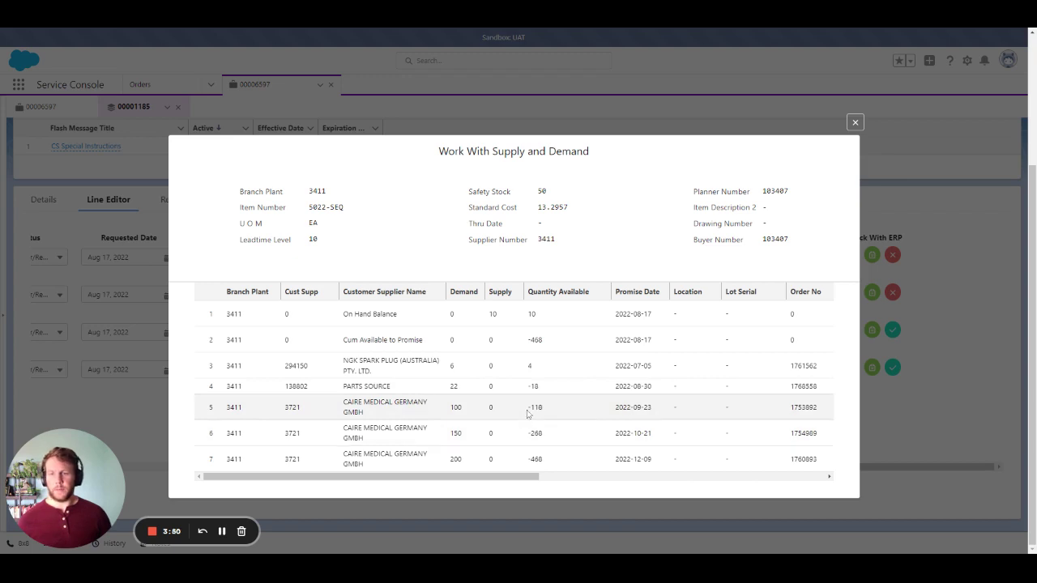
double_click(537, 459)
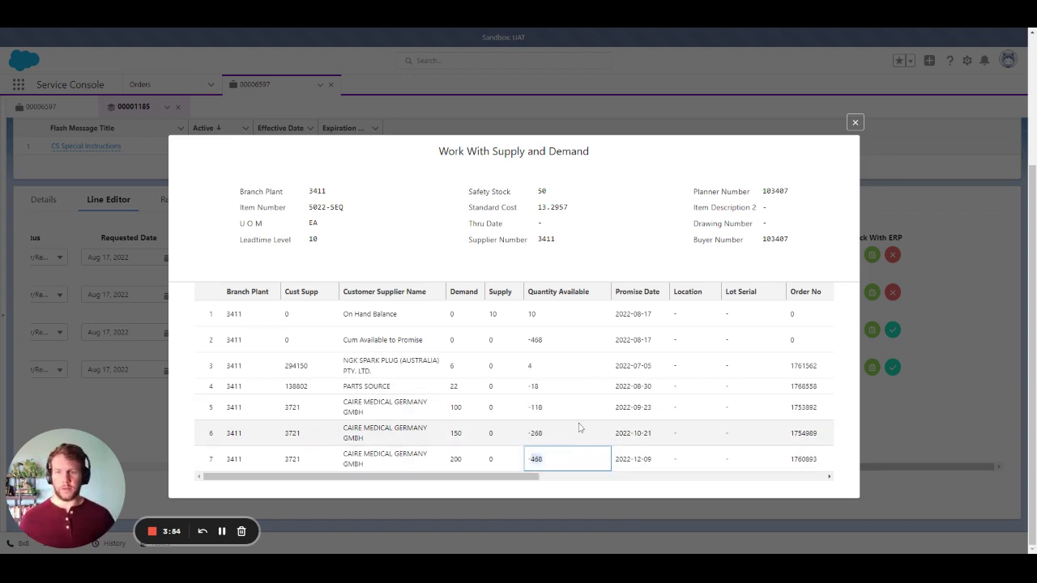
click(855, 122)
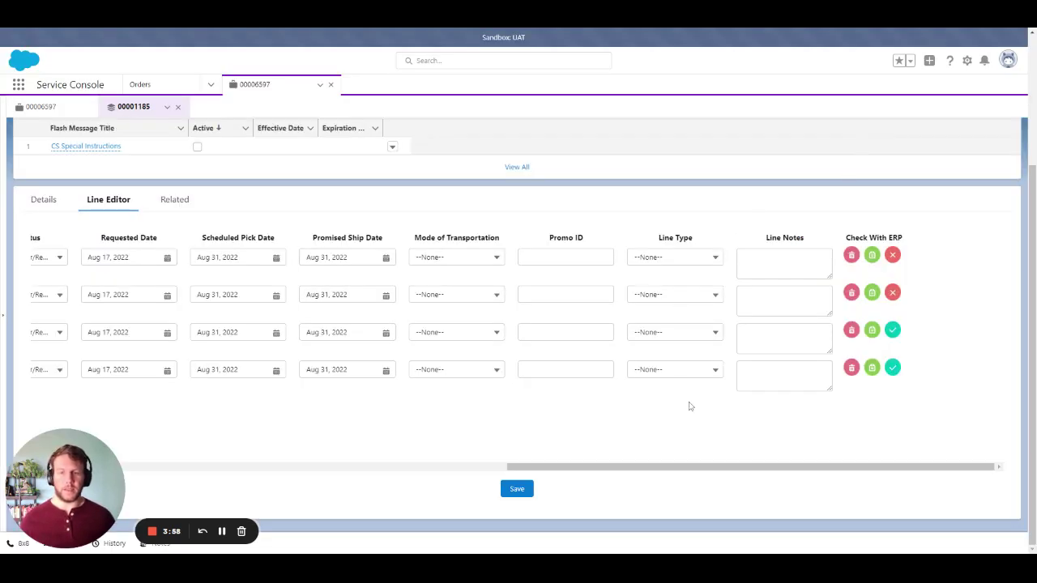
Step: Complete the order's Draft stage to advance its status to Begin Processing
scroll(655, 331, left, 5)
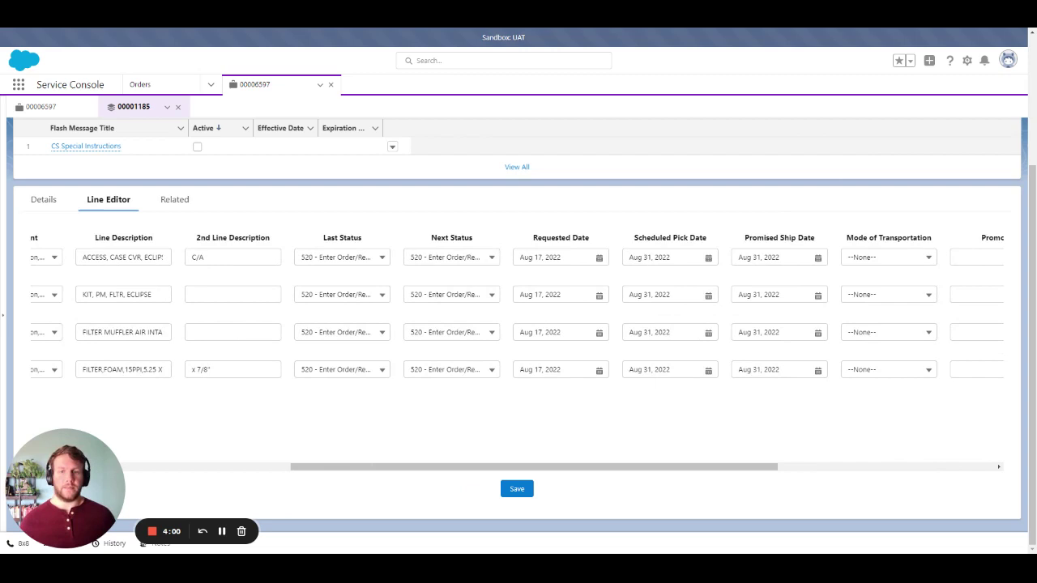
scroll(640, 364, up, 3)
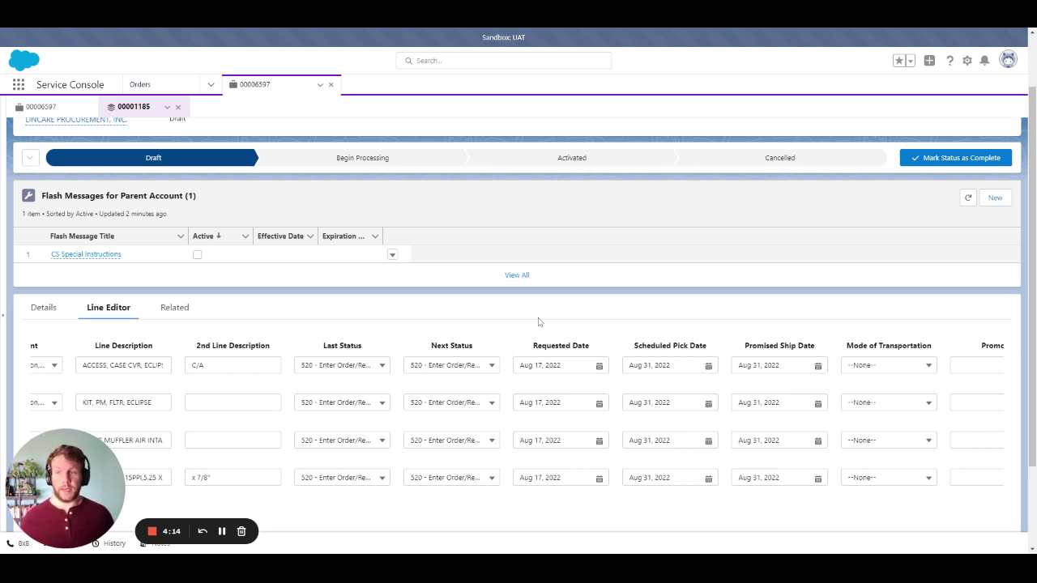
scroll(539, 323, up, 2)
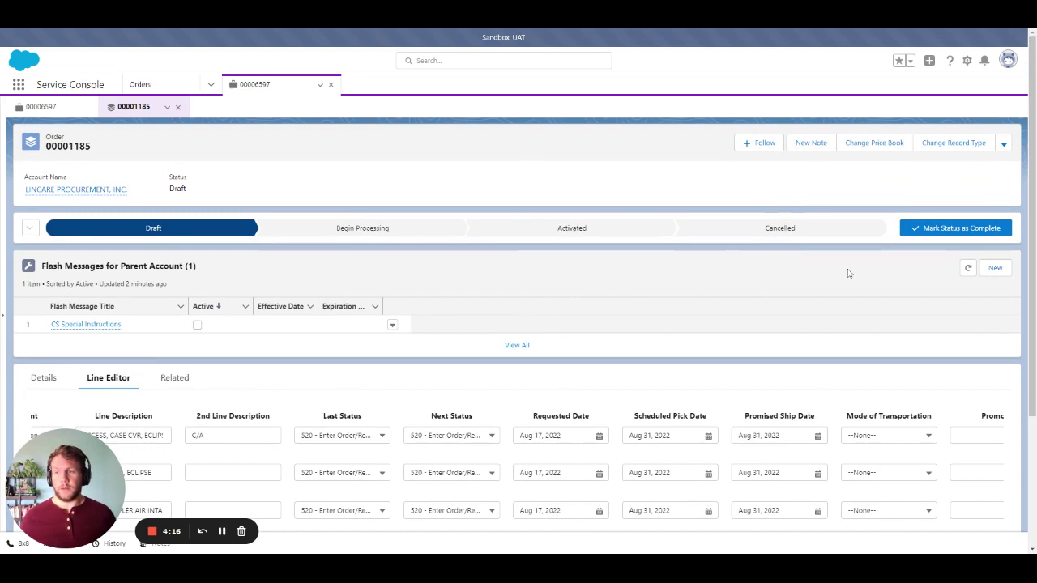
click(942, 233)
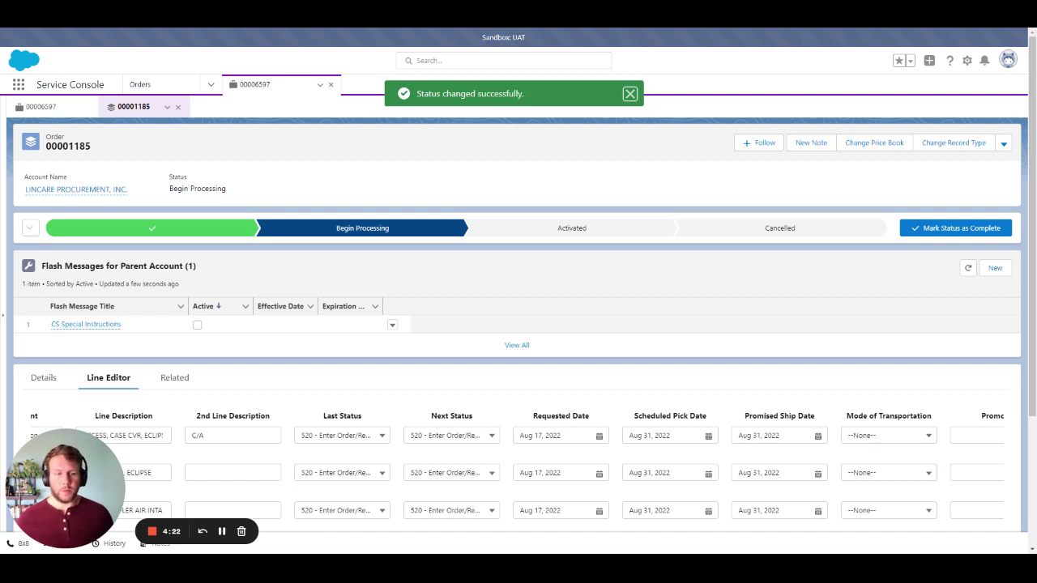
scroll(496, 288, down, 3)
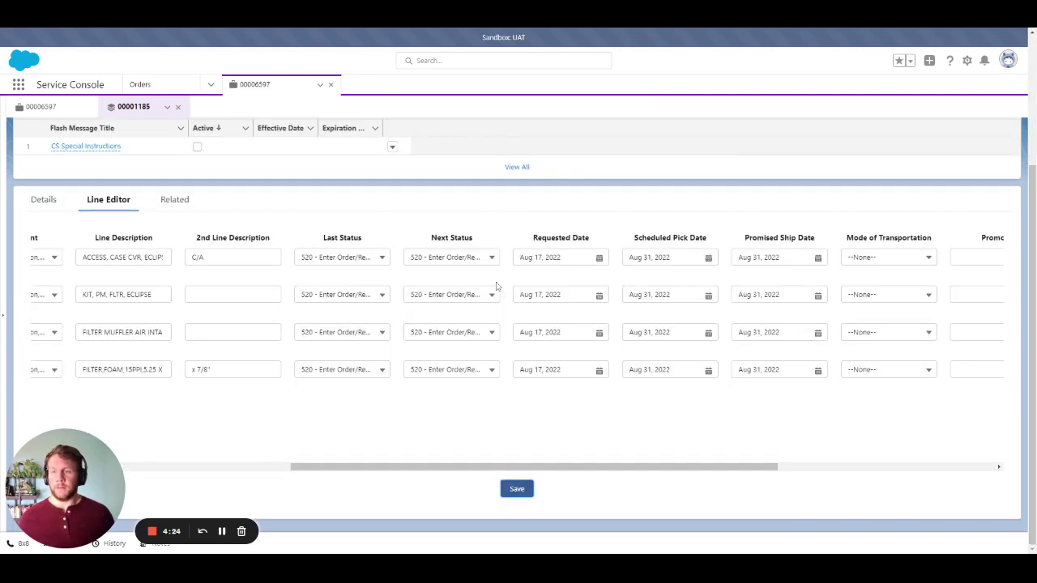
scroll(409, 367, left, 2)
scroll(410, 367, left, 3)
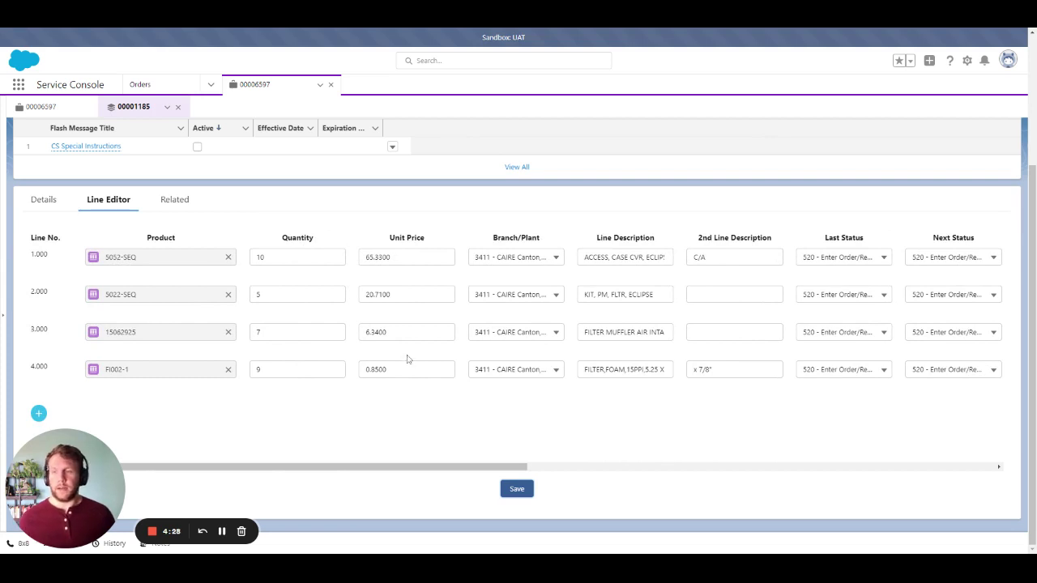
scroll(401, 358, up, 3)
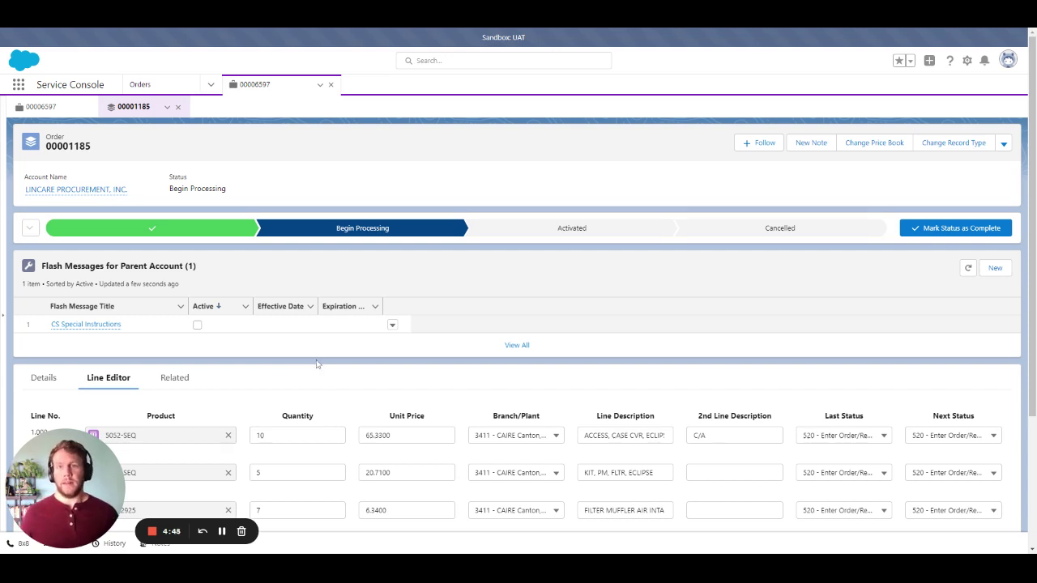
scroll(317, 364, down, 1)
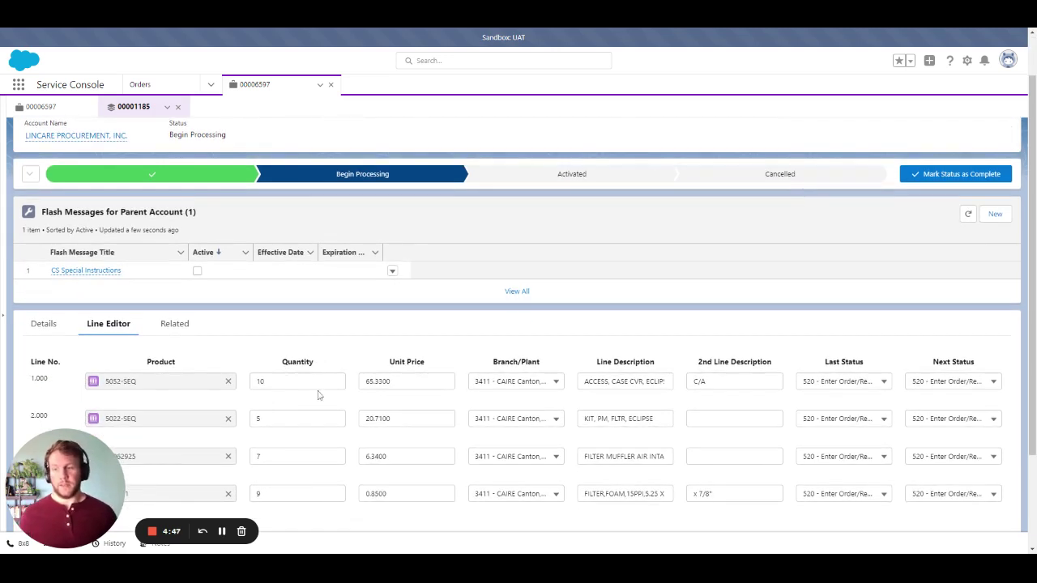